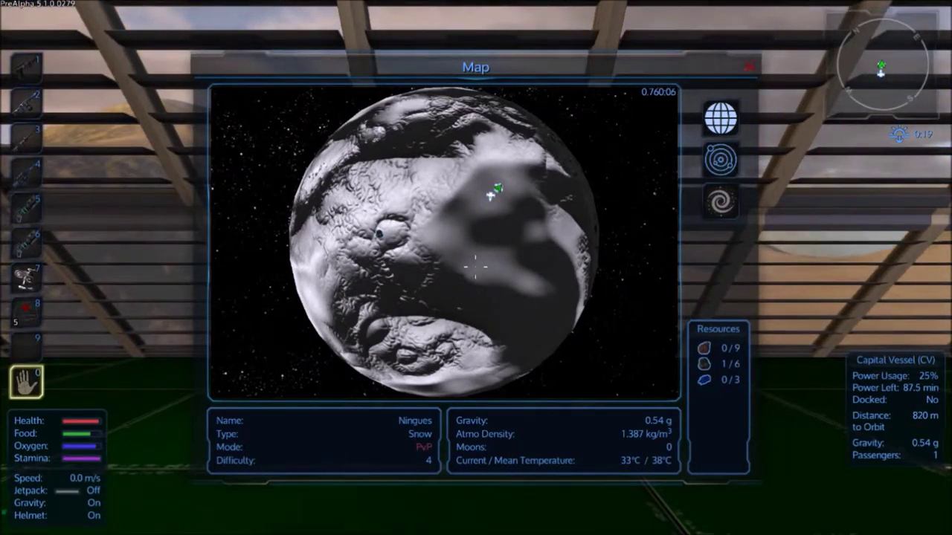
Step: Close the Ningues planet map with M to resume first-person view
key(m)
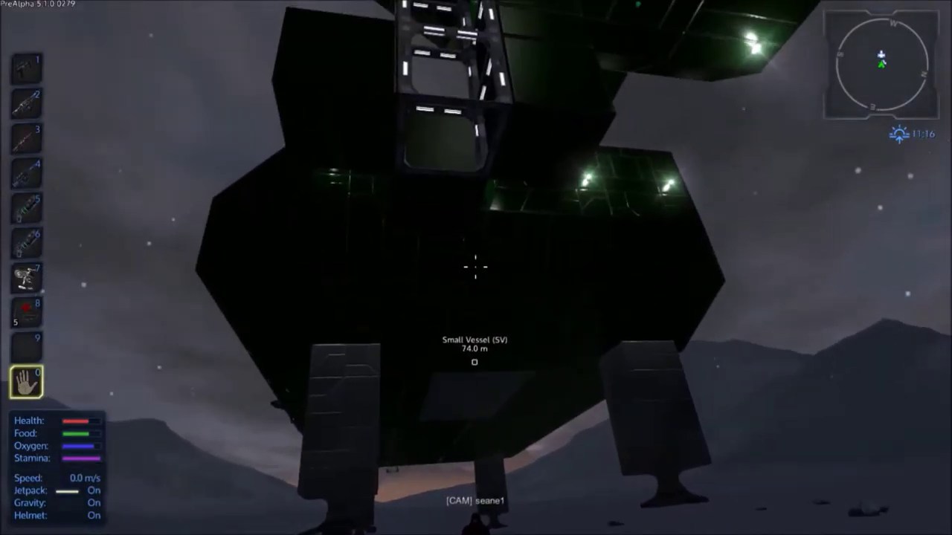
Step: Switch to third-person view beneath the small vessel and rise toward its entry shaft
key(v)
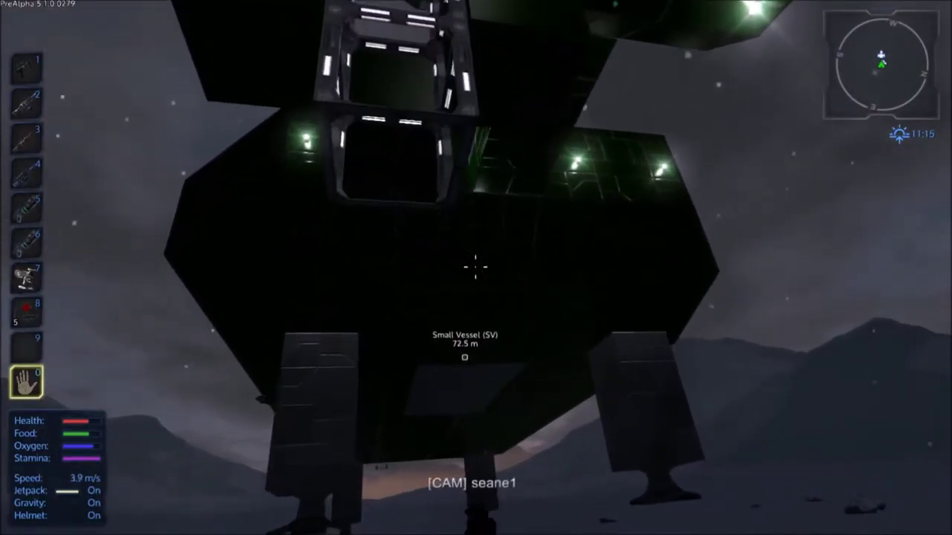
key(w)
Step: Jetpack up the entry shaft, then walk the grated corridor through the door into the hangar
key(w)
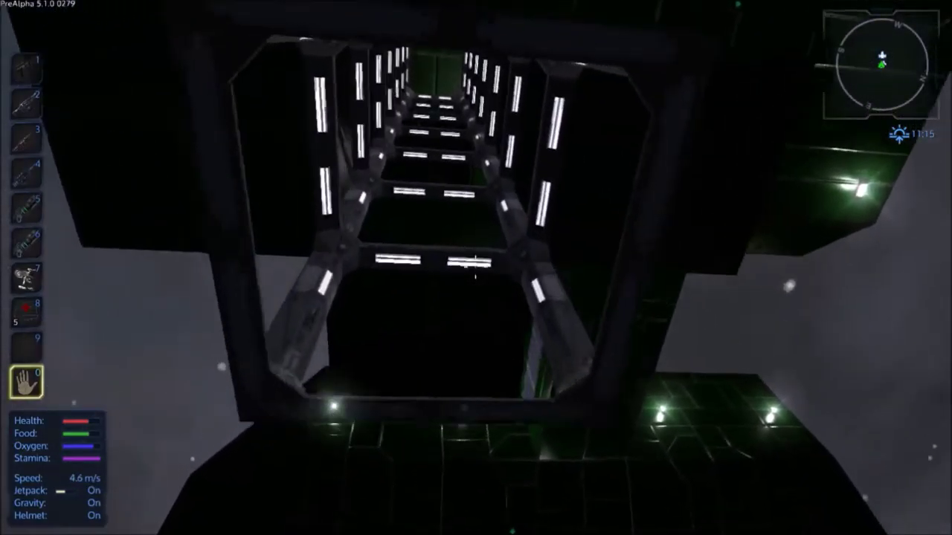
key(w)
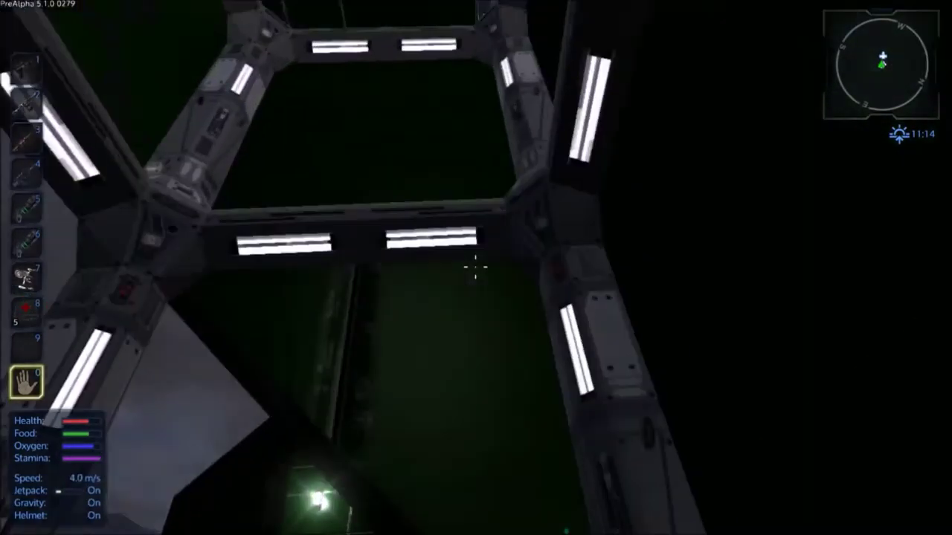
key(w)
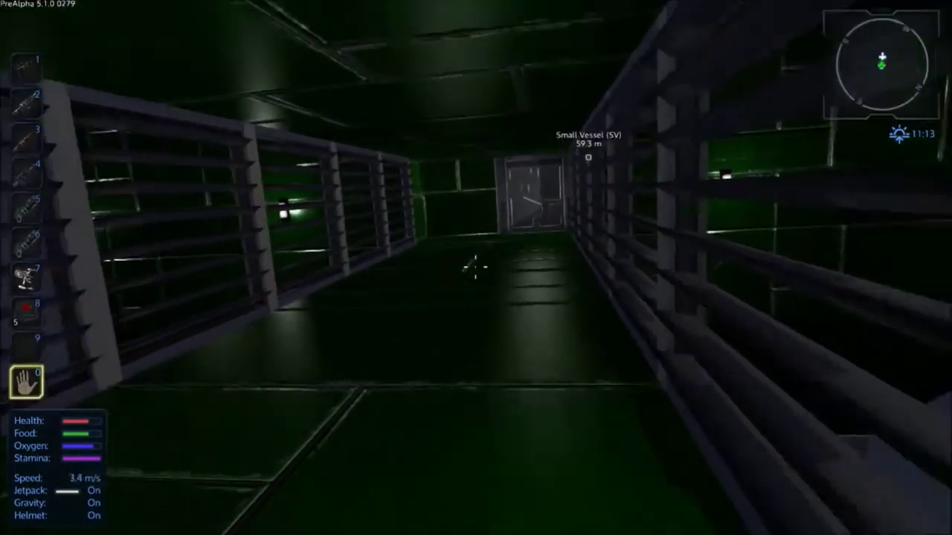
key(w)
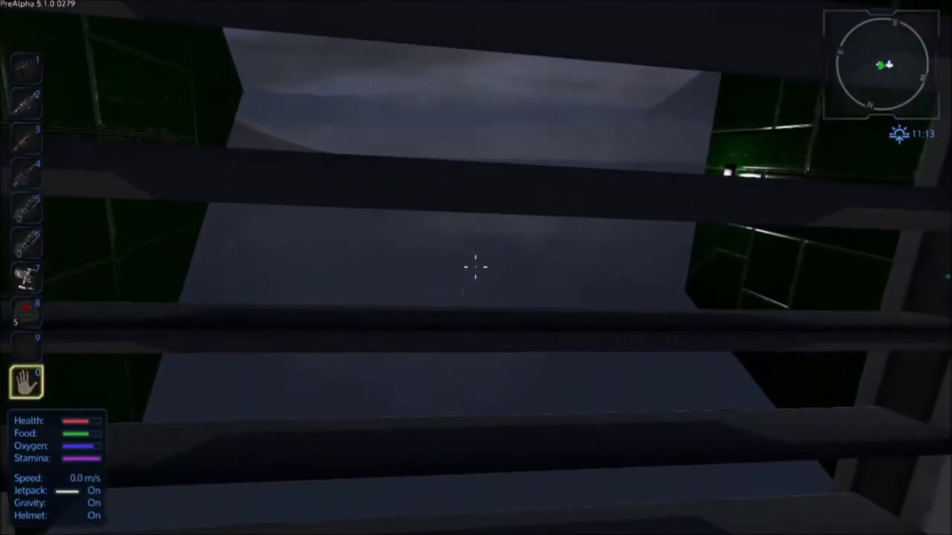
drag(475, 267, 475, 267)
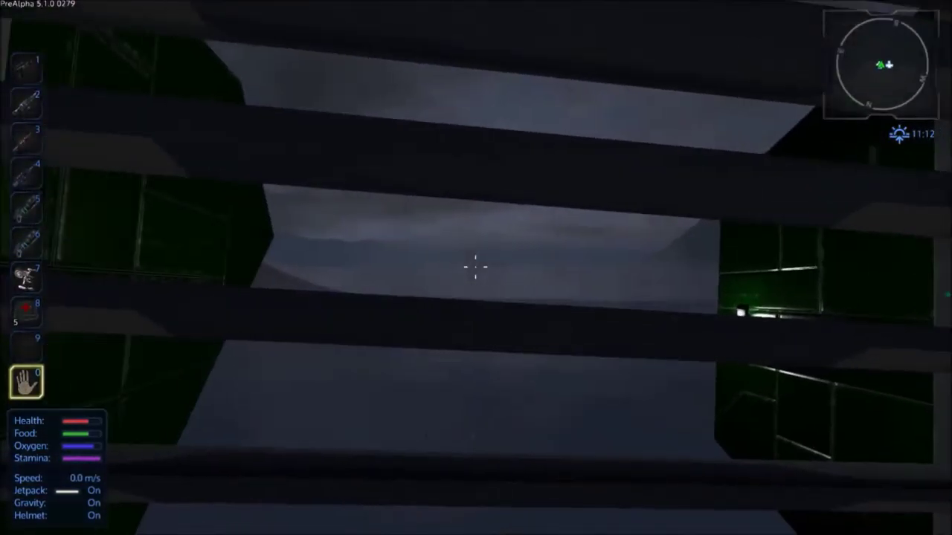
key(w)
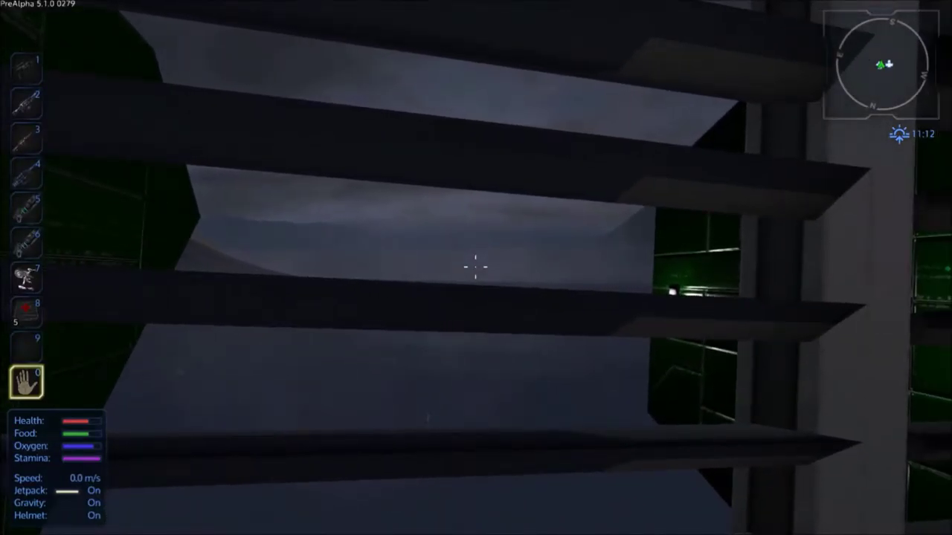
key(w)
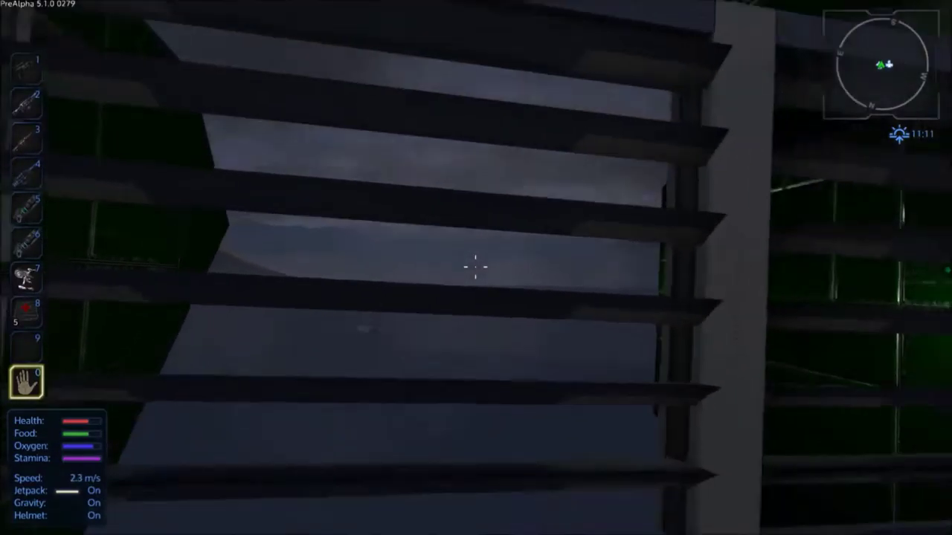
key(w)
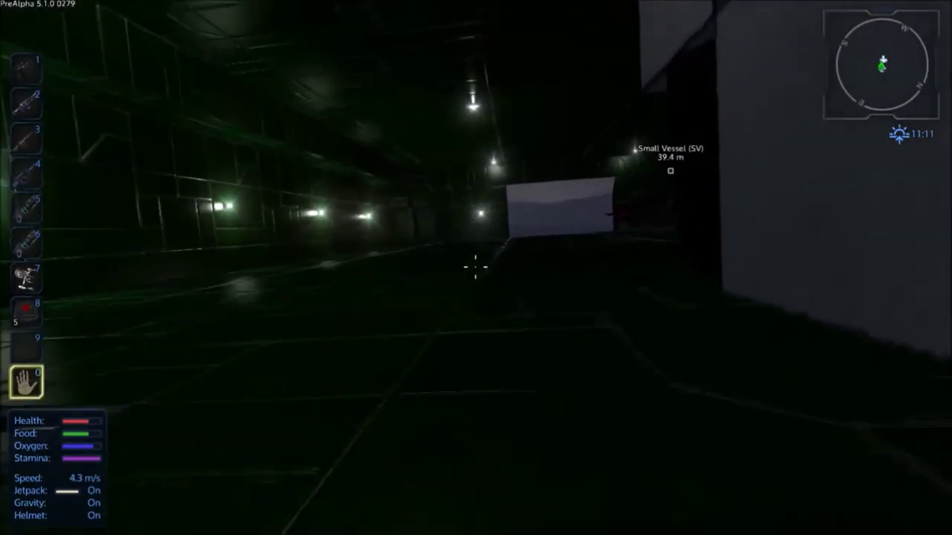
Step: Walk past the dark containers and floor hatch across the green-lit hangar
key(w)
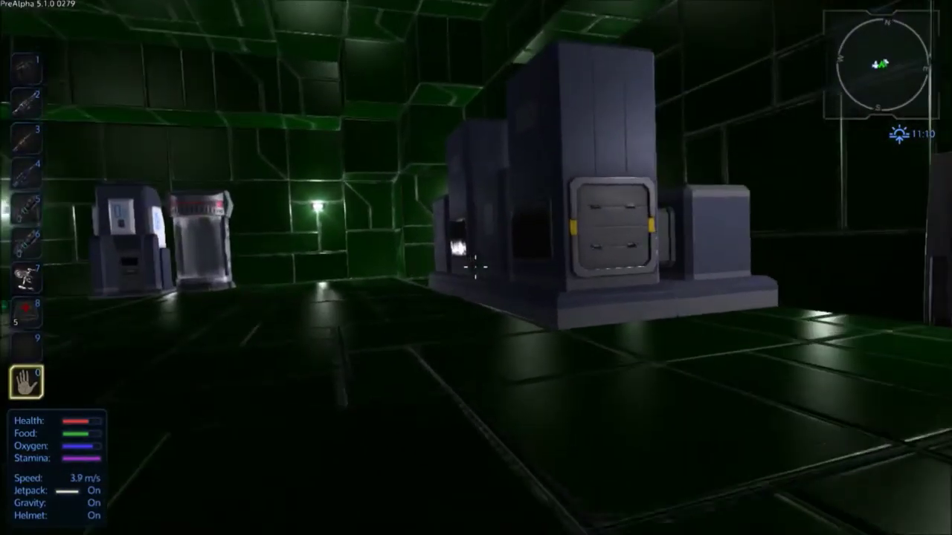
key(w)
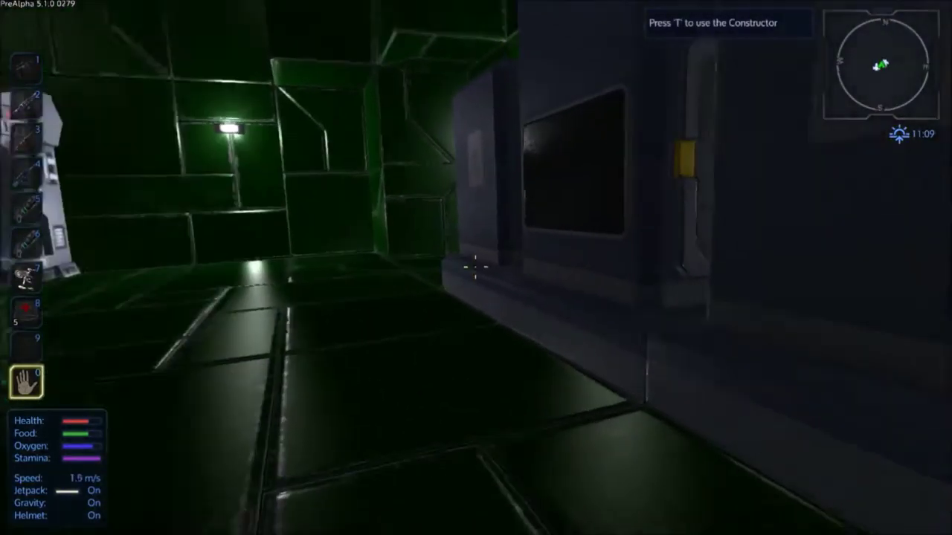
key(w)
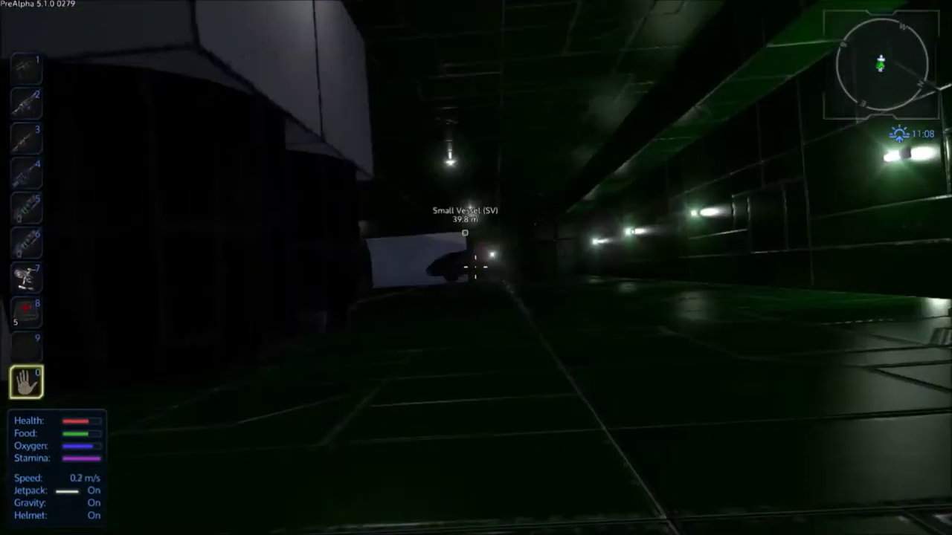
key(w)
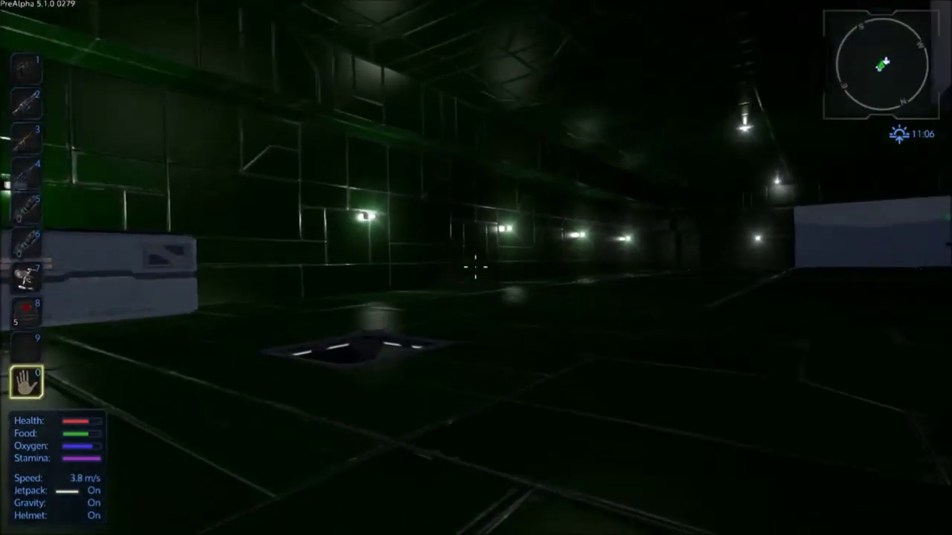
key(w)
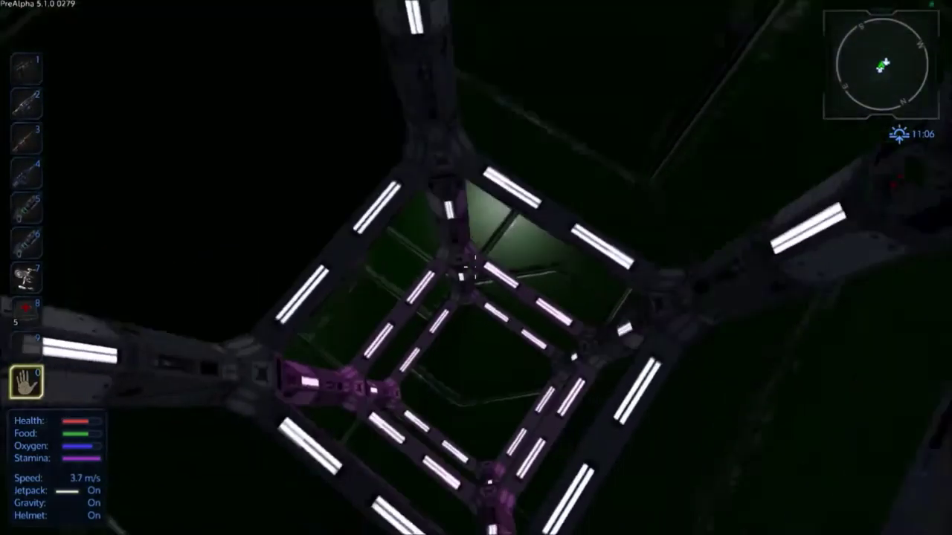
key(w)
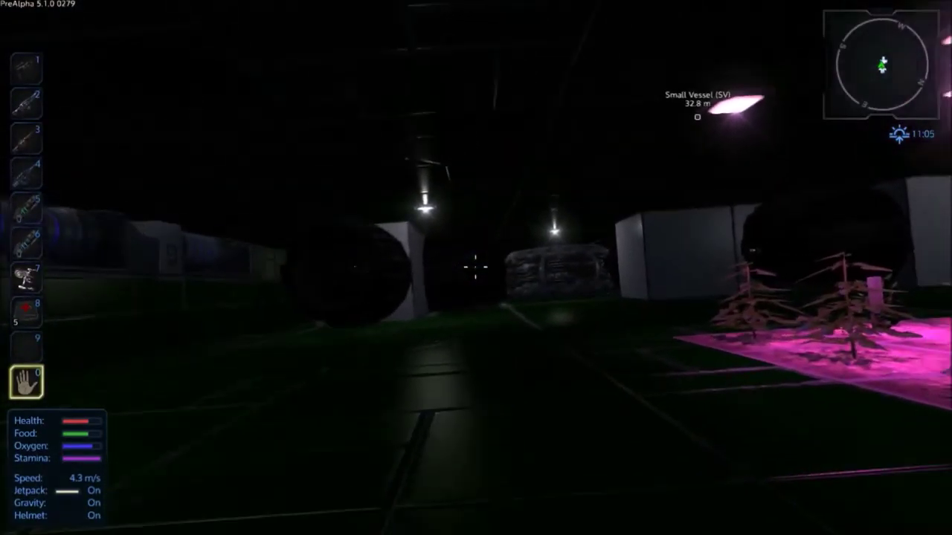
Step: Pass through the grow room beside the blue screen wall, then head back toward the constructor
key(w)
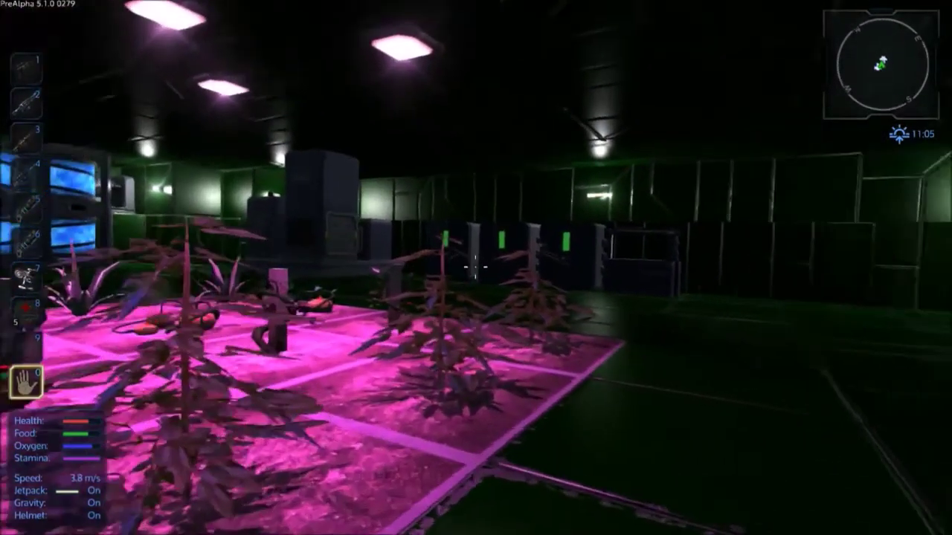
key(w)
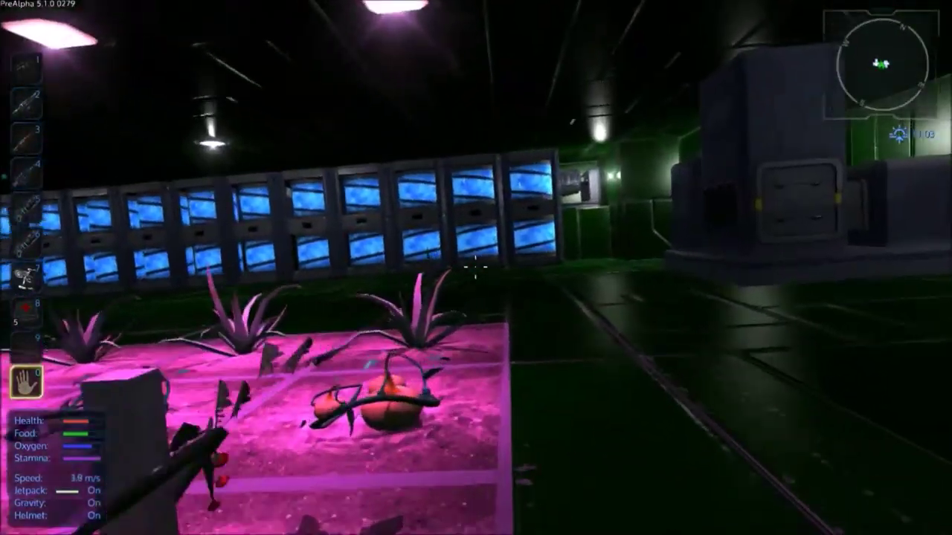
key(w)
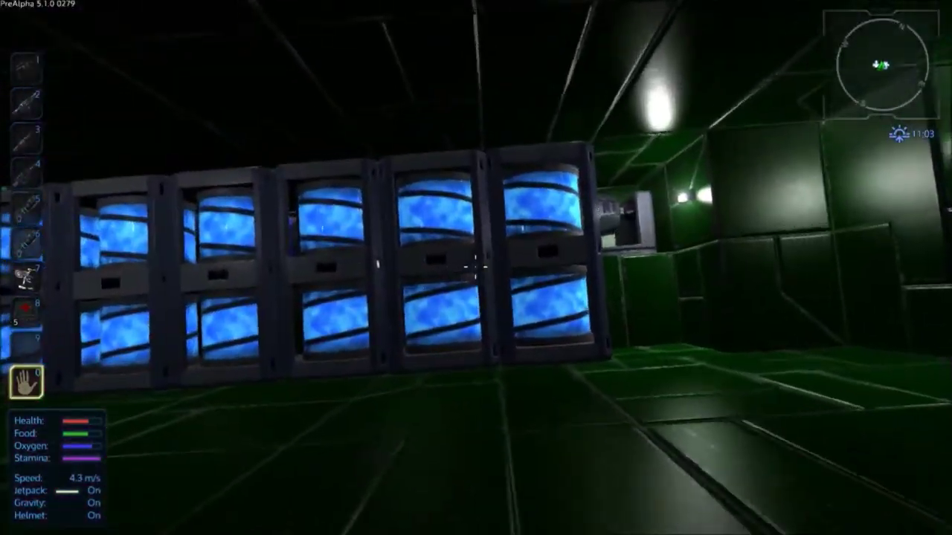
key(w)
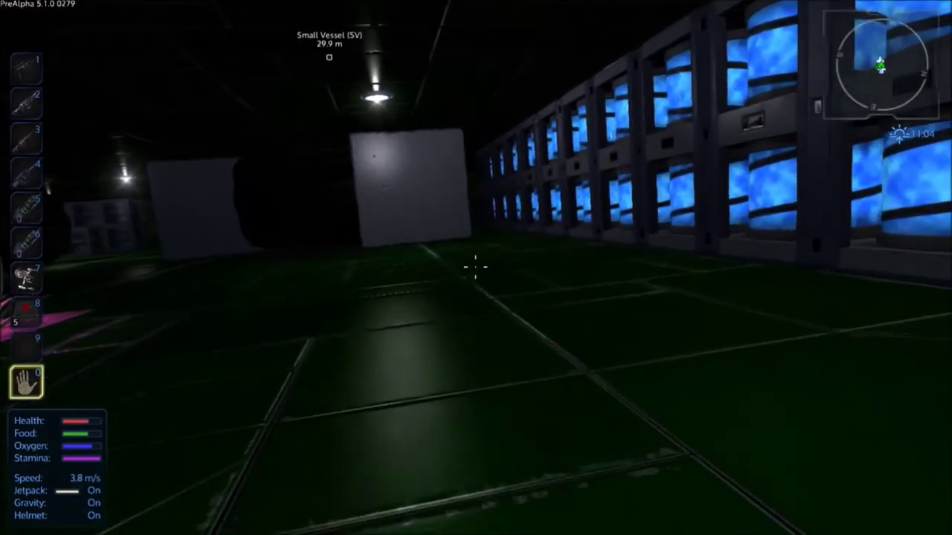
key(w)
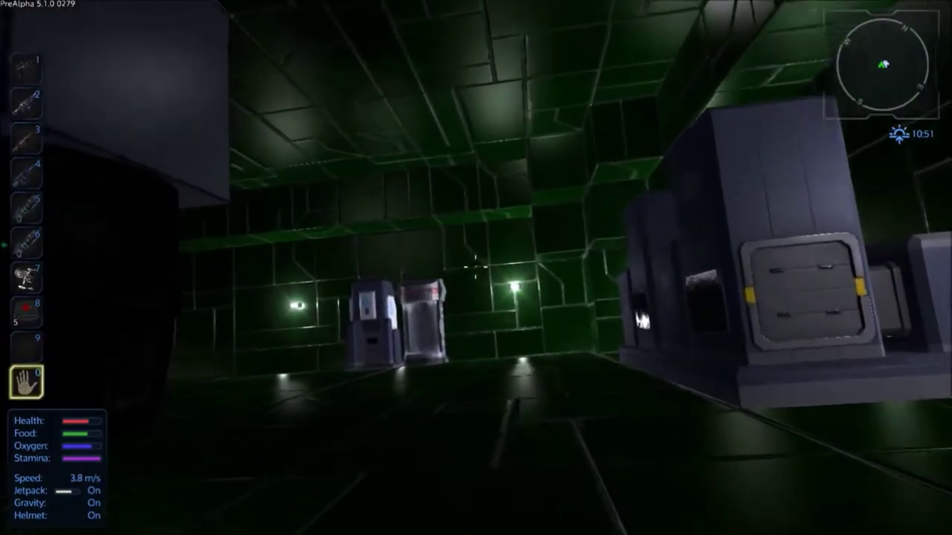
key(w)
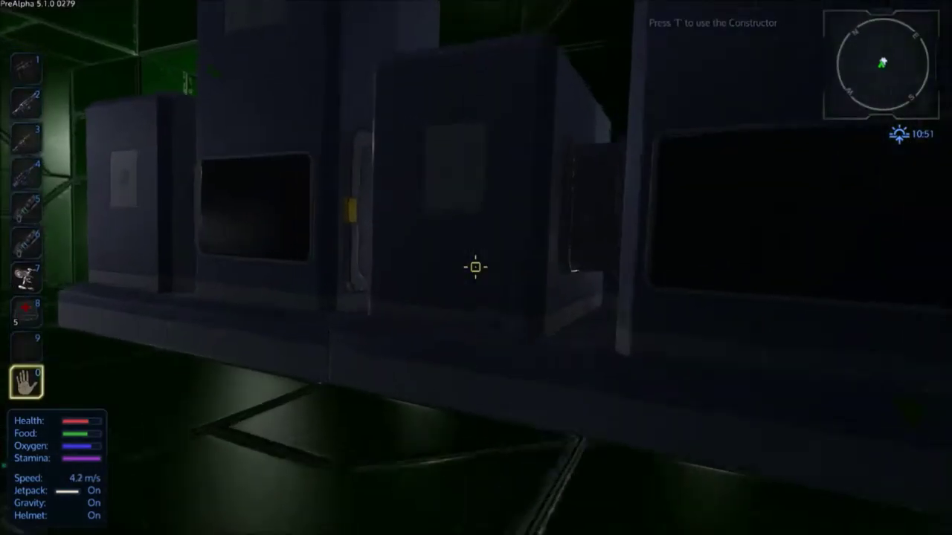
Step: Check the constructor's inventory panel, then close it and turn away
key(w)
key(t)
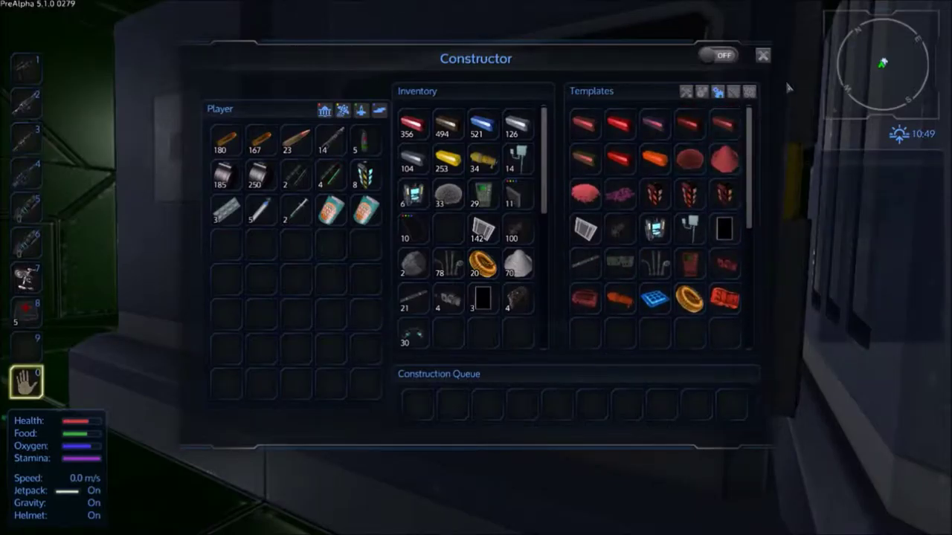
key(Escape)
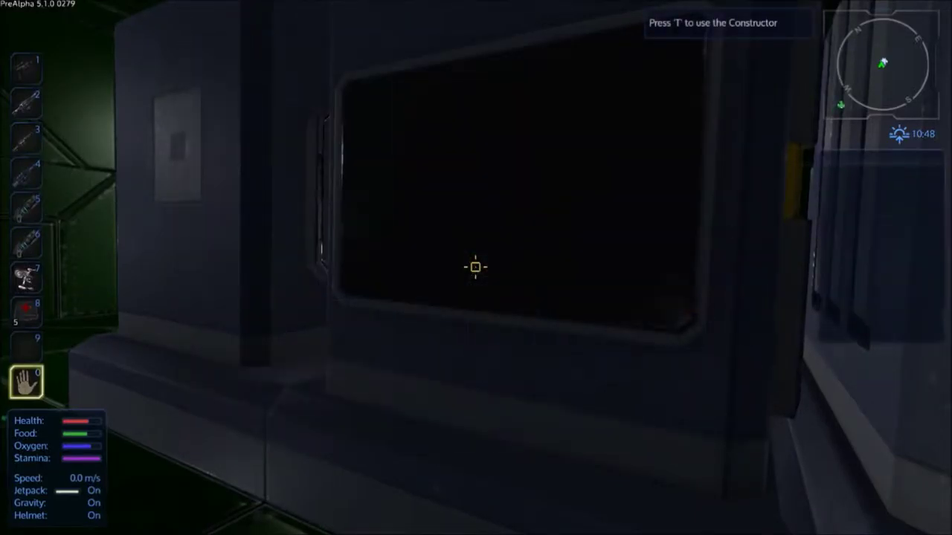
key(w)
Step: Walk across the dark hangar toward its open exit and the Small Vessel, about 36 m away
key(w)
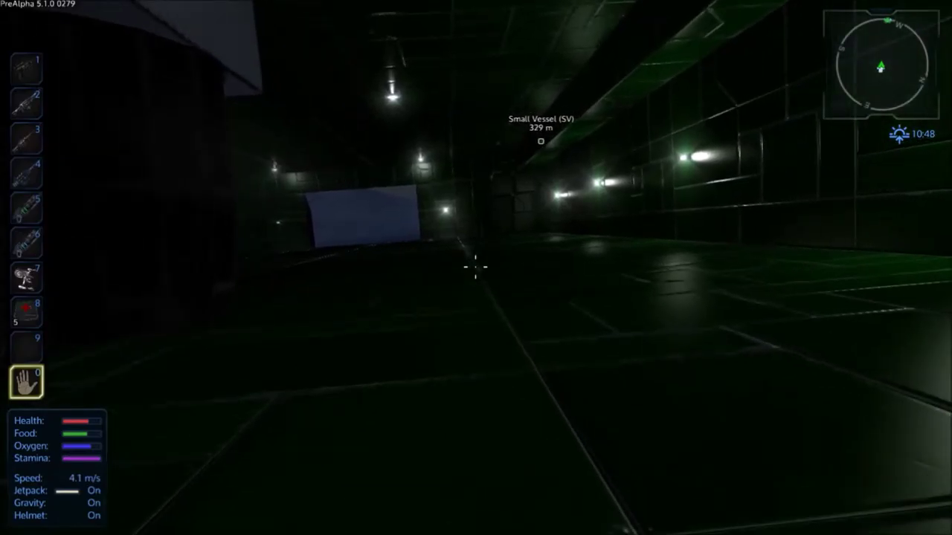
key(w)
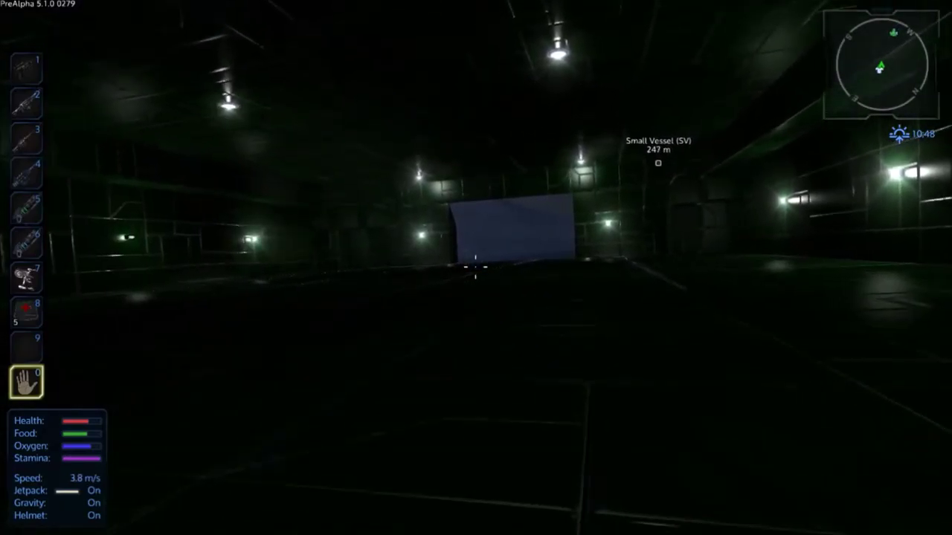
key(w)
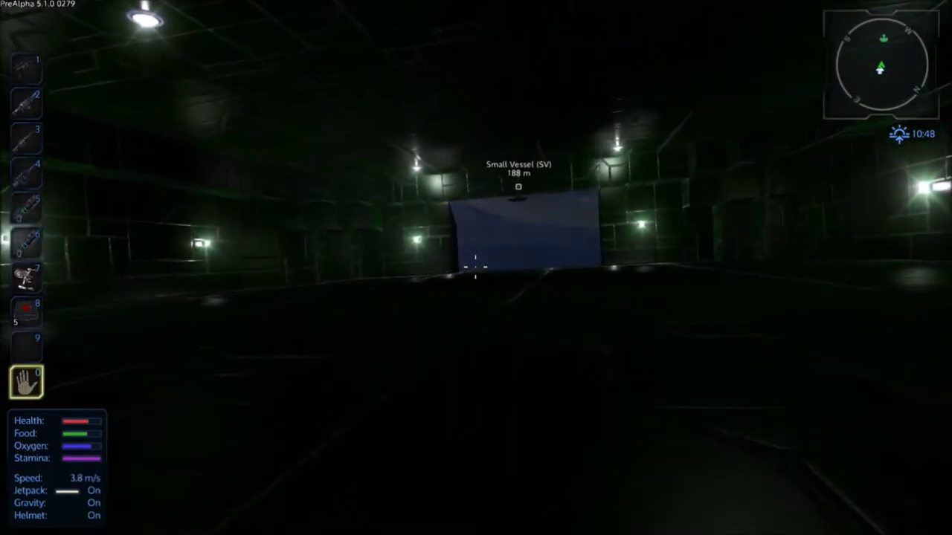
key(w)
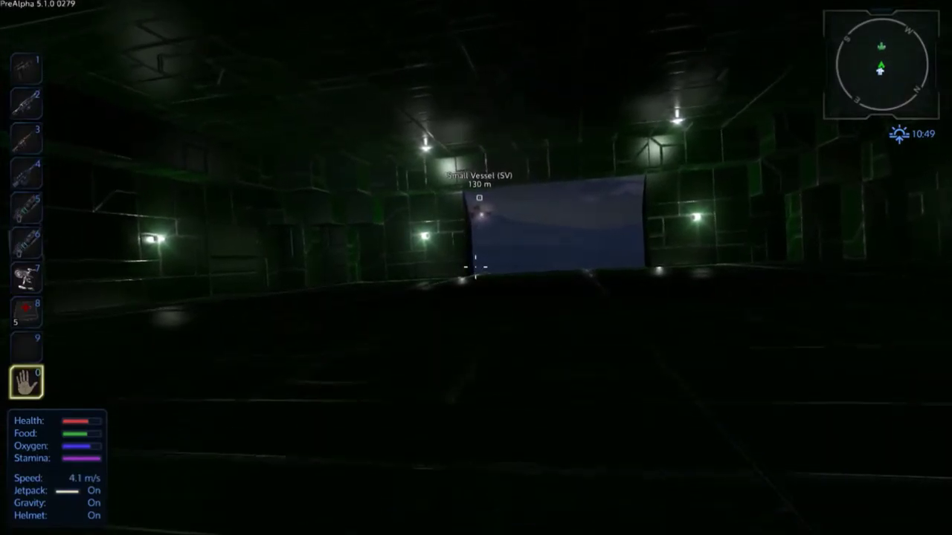
key(w)
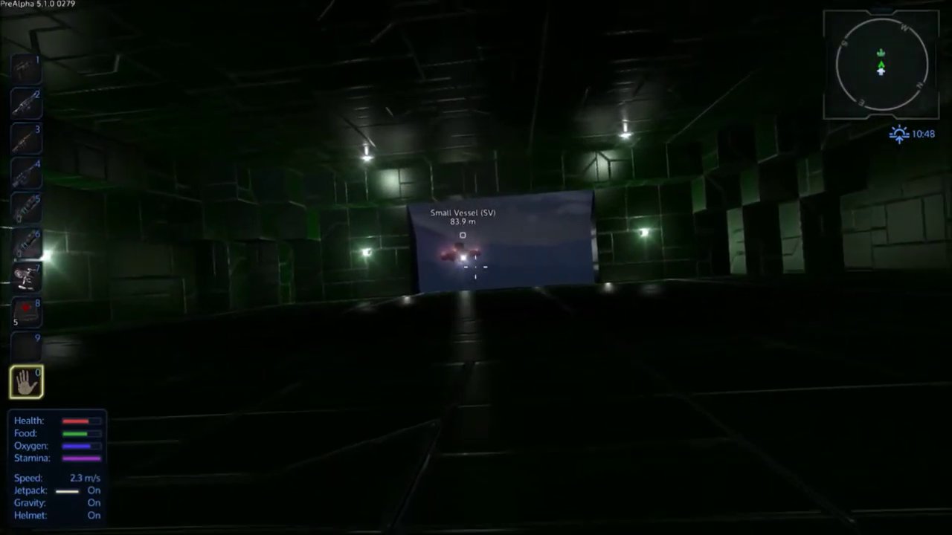
key(w)
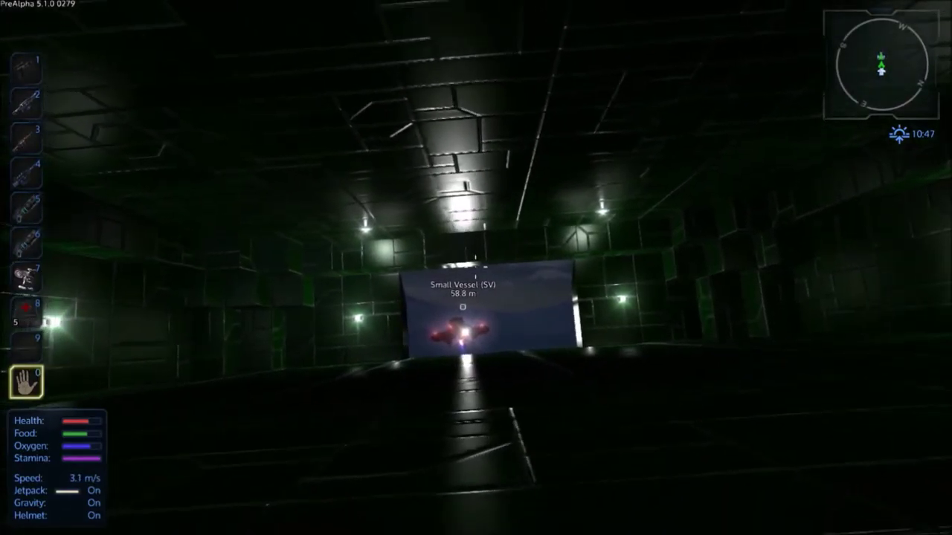
key(w)
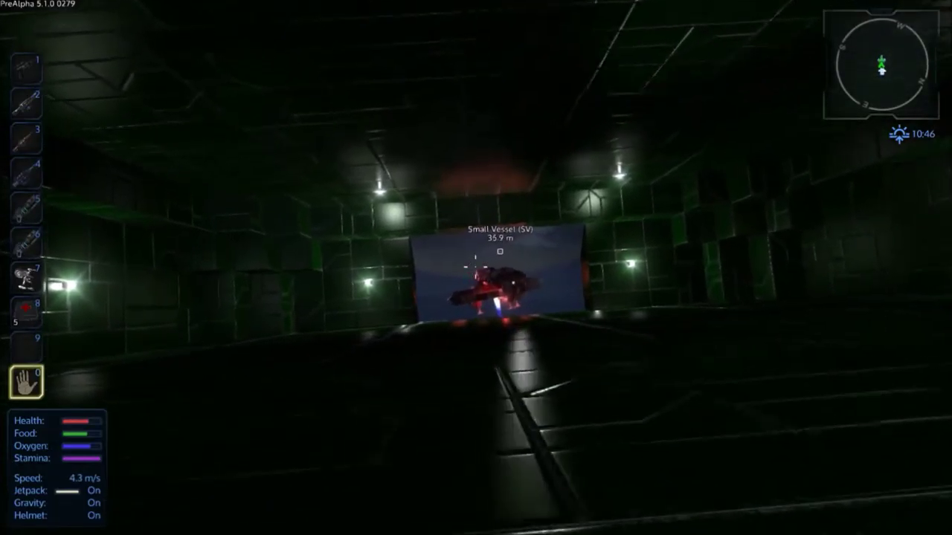
key(w)
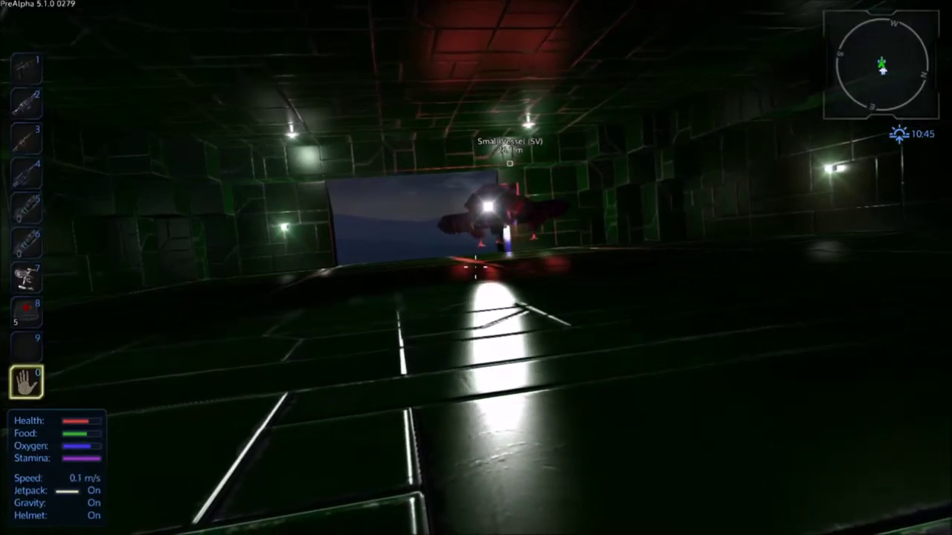
Step: Reach the Small Vessel, check the planet map, then board the cockpit and power it up
key(w)
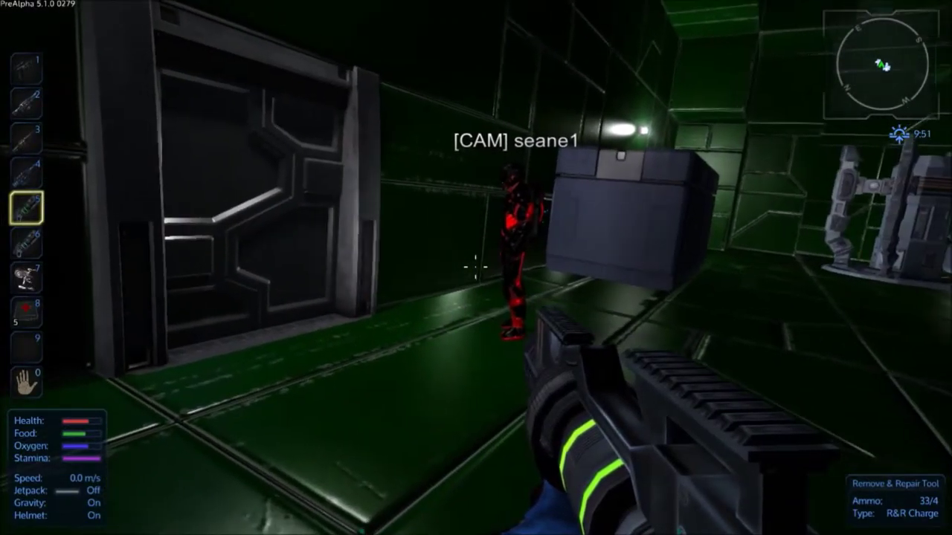
key(m)
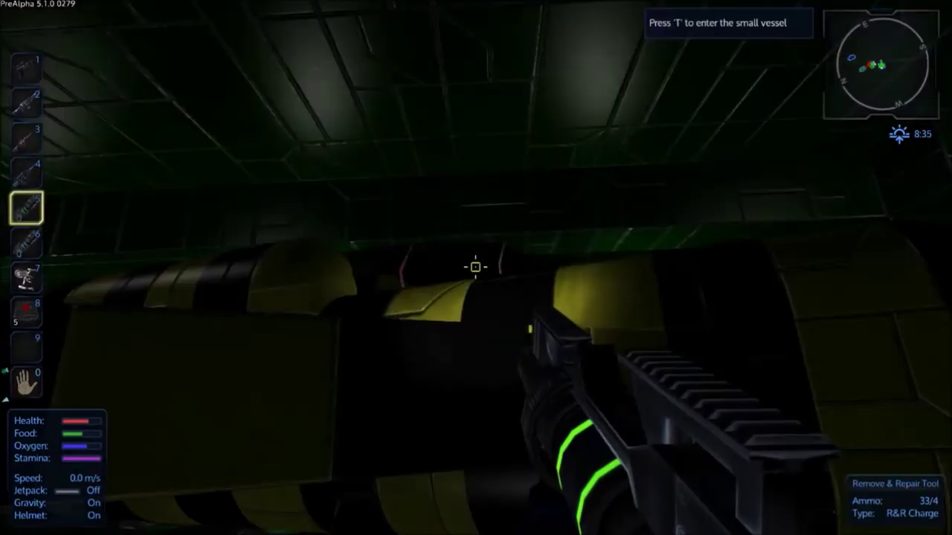
key(f)
key(y)
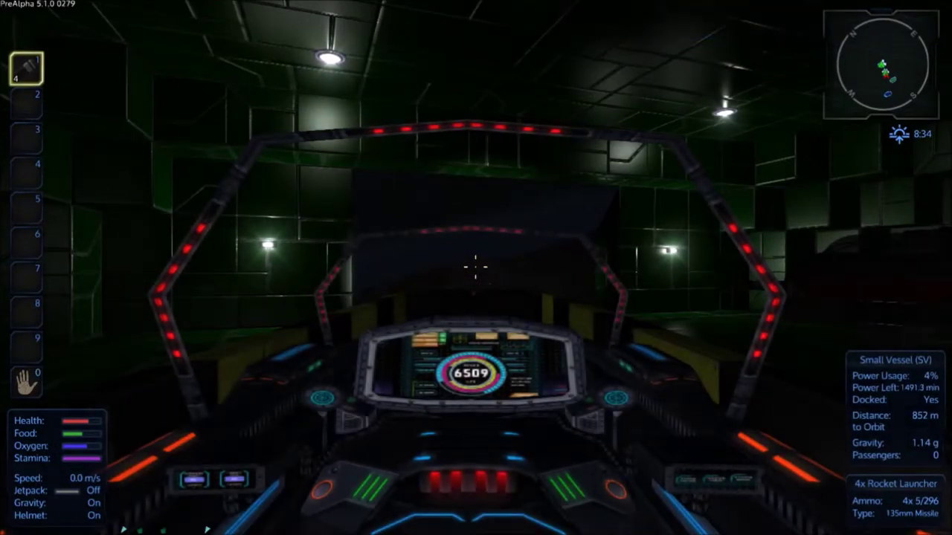
Step: Undock the Small Vessel, fly it out of the hangar, and steer over the lava terrain
key(space)
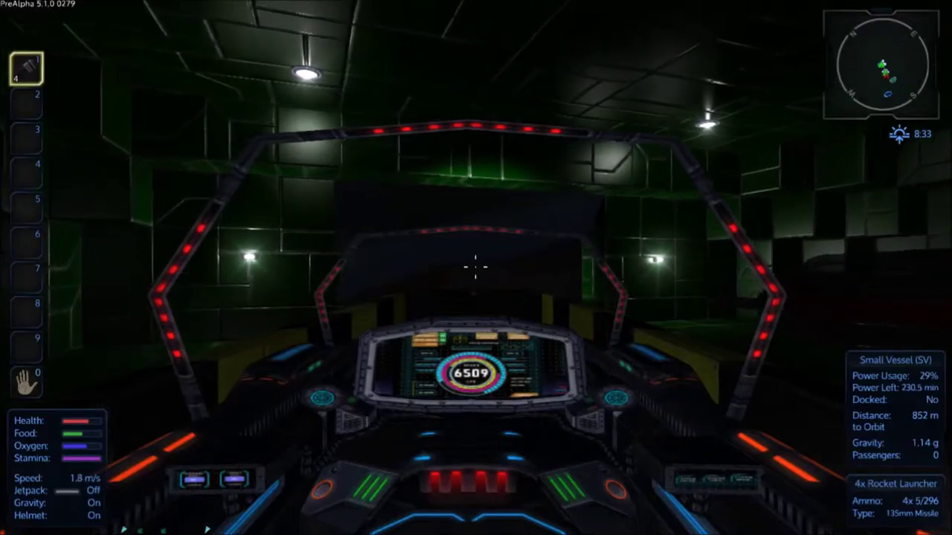
key(w)
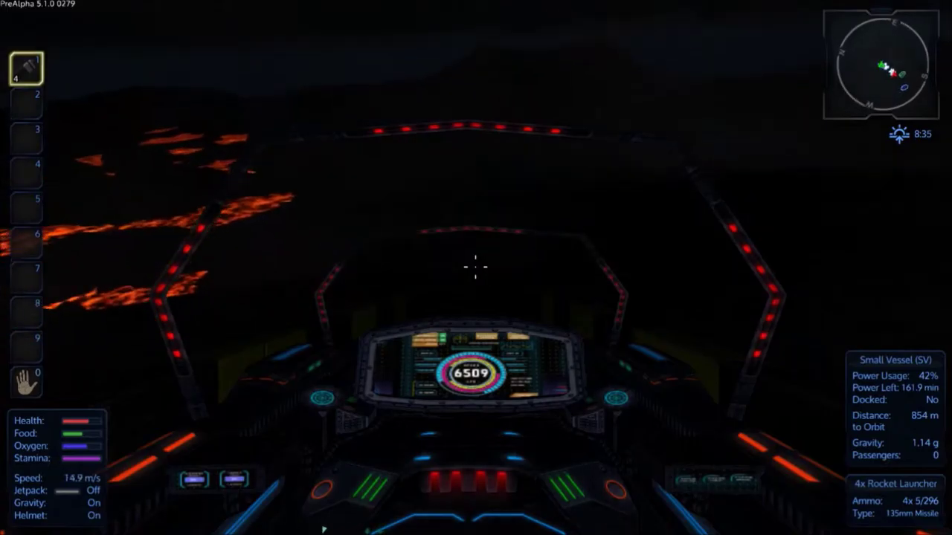
drag(476, 268, 476, 268)
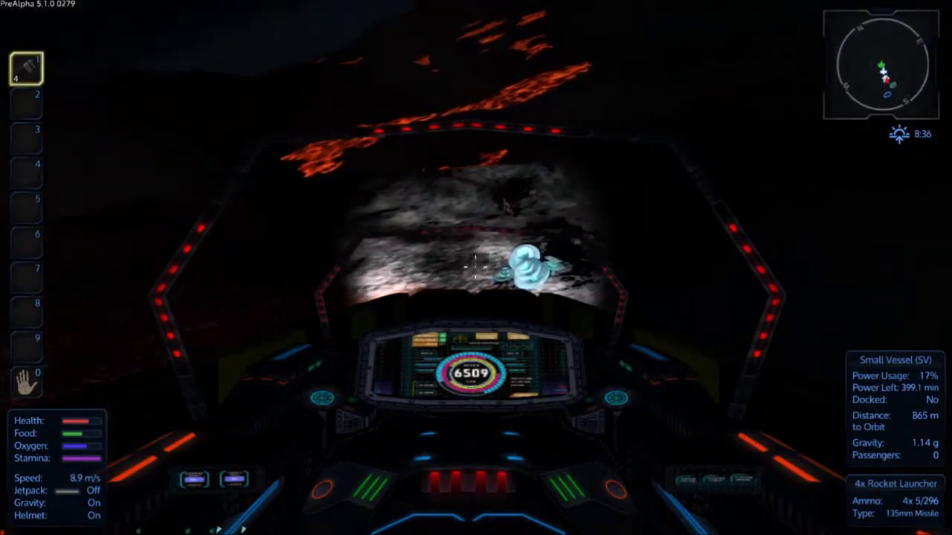
key(s)
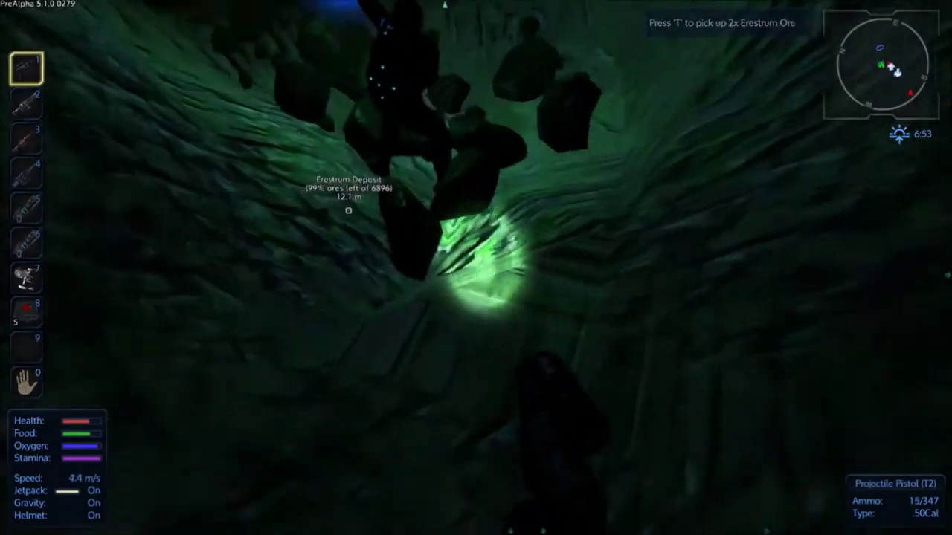
Step: Pick up the Erestrum Ore from the deposit
key(t)
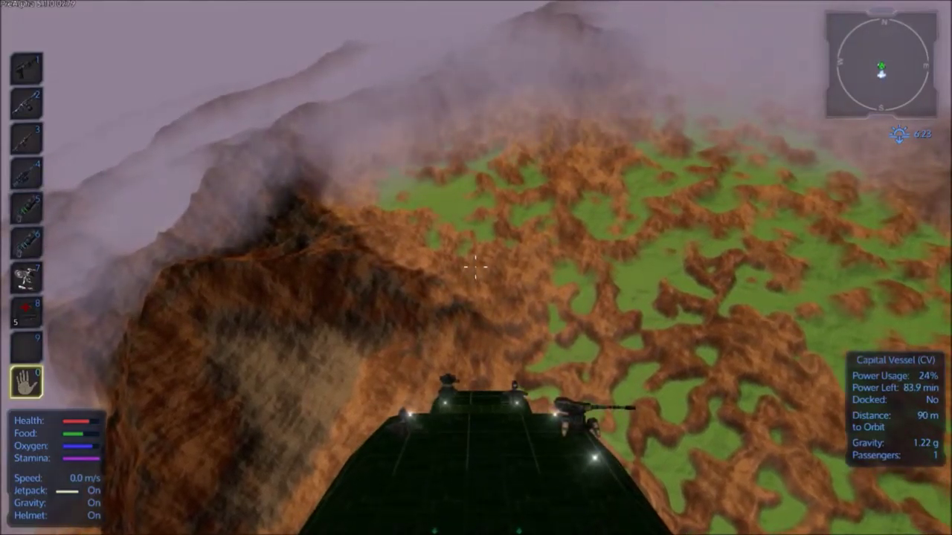
Step: Open the map, leave the Aitis view, and view Zeyhines as a planet globe
key(m)
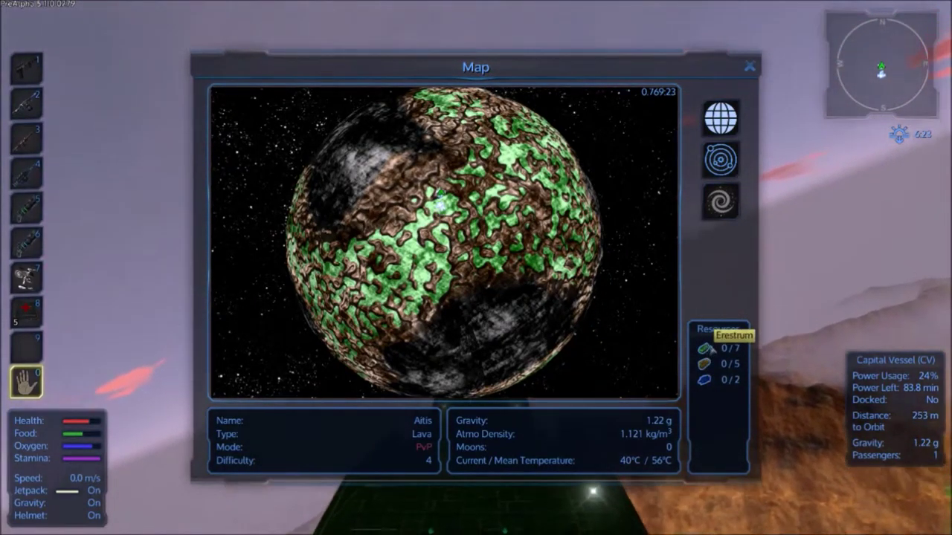
click(751, 69)
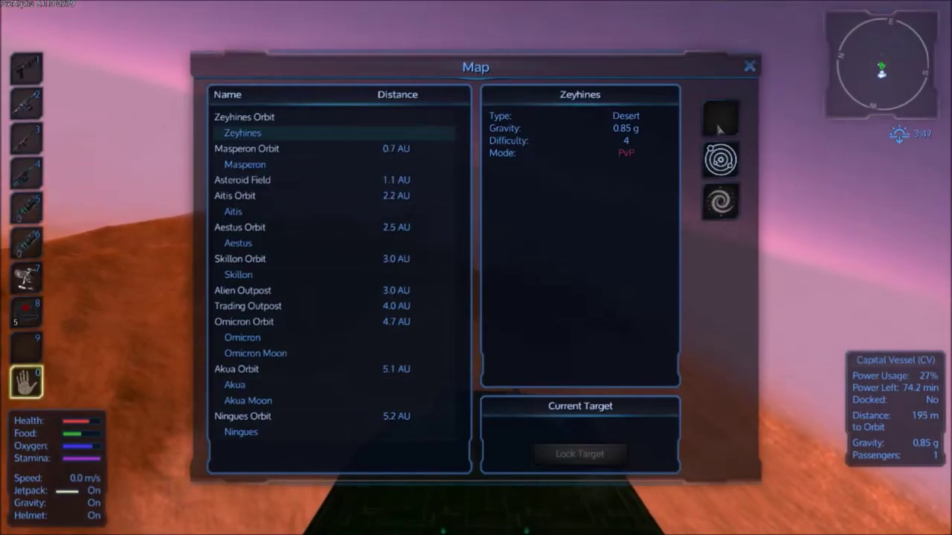
click(720, 123)
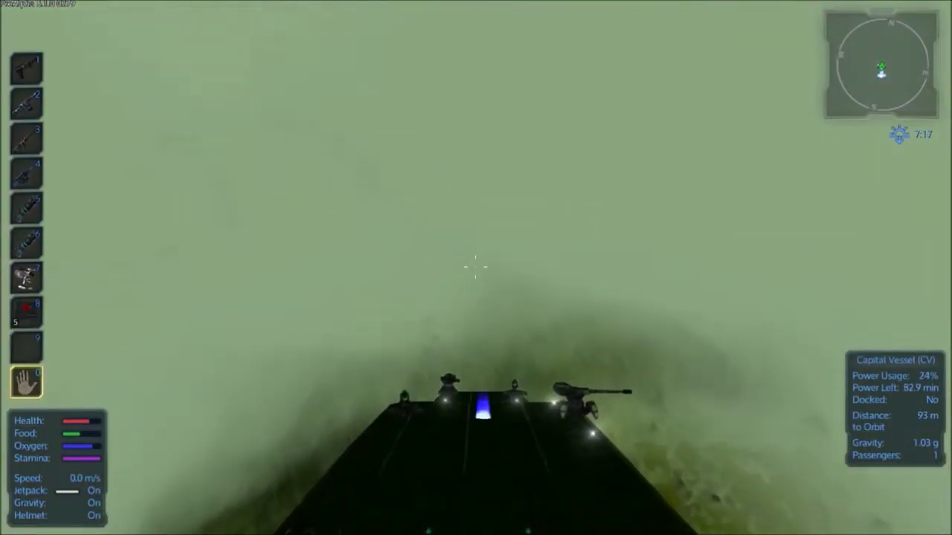
Step: View Masperon's globe and resources, then close the map to resume flying
key(m)
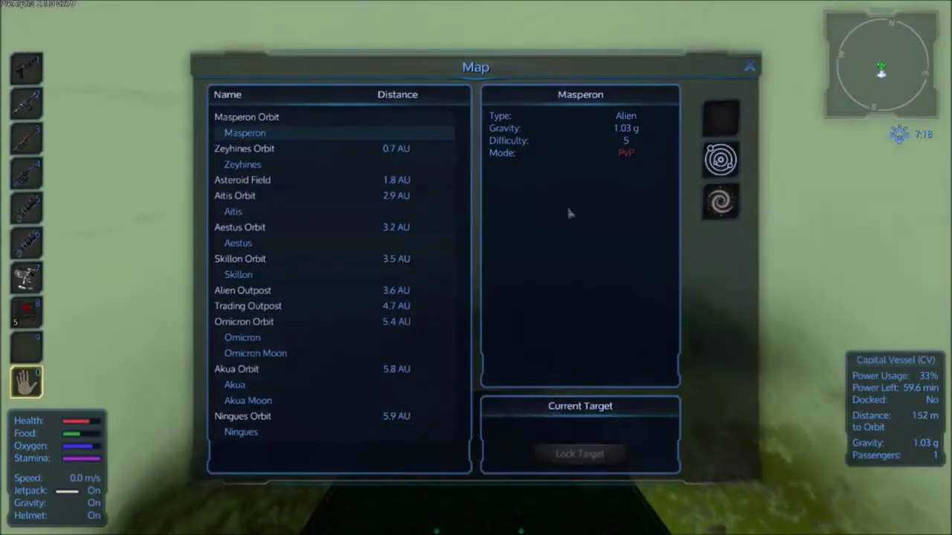
click(725, 120)
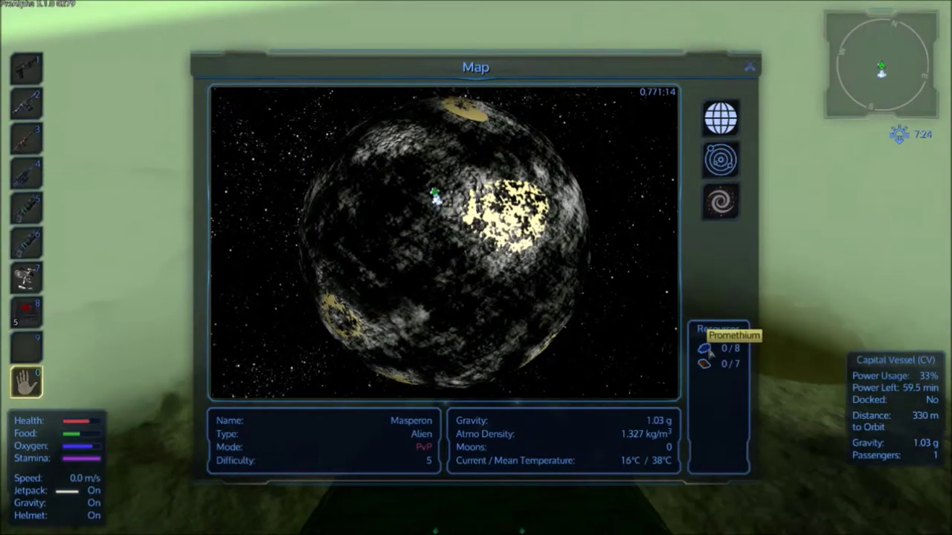
key(m)
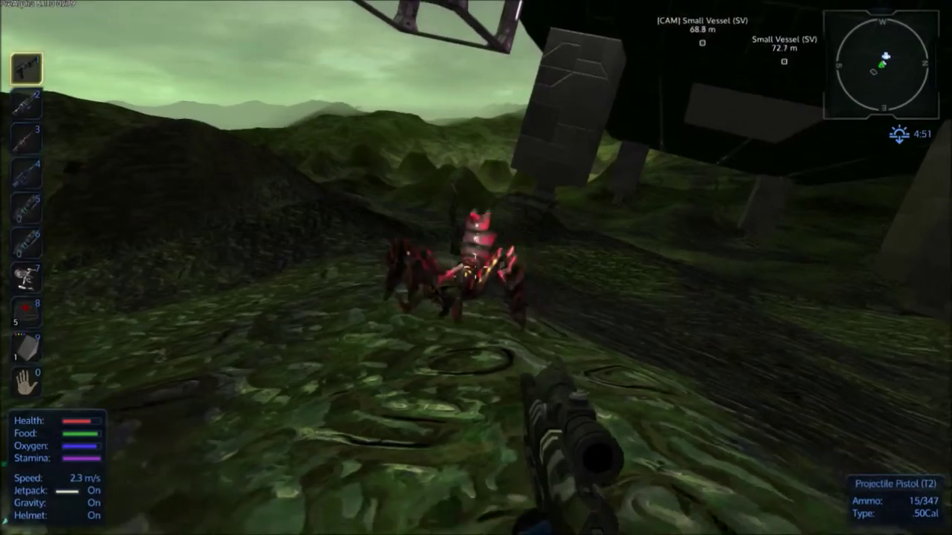
Step: Kill a red spider with four pistol shots, reload, and turn toward the giant scorpion
click(476, 268)
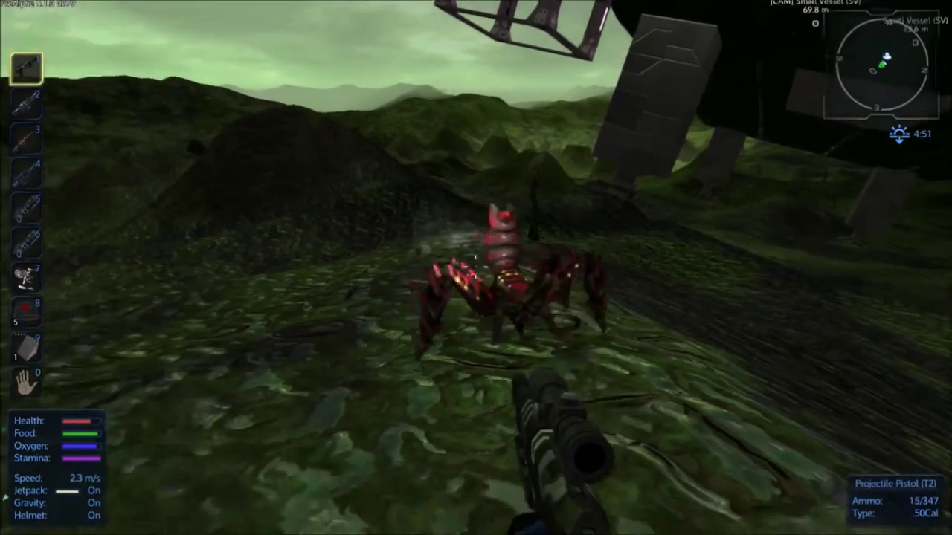
click(476, 268)
click(476, 267)
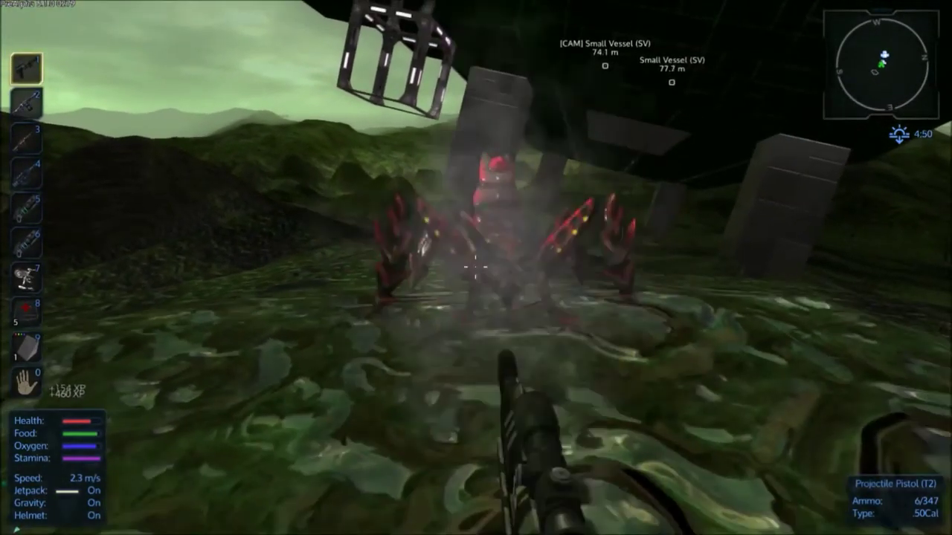
click(476, 267)
key(r)
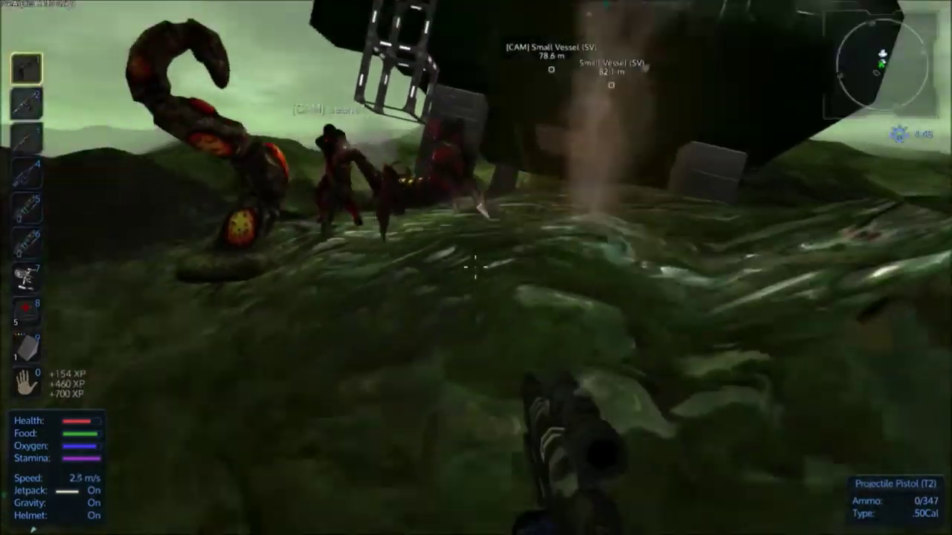
key(w)
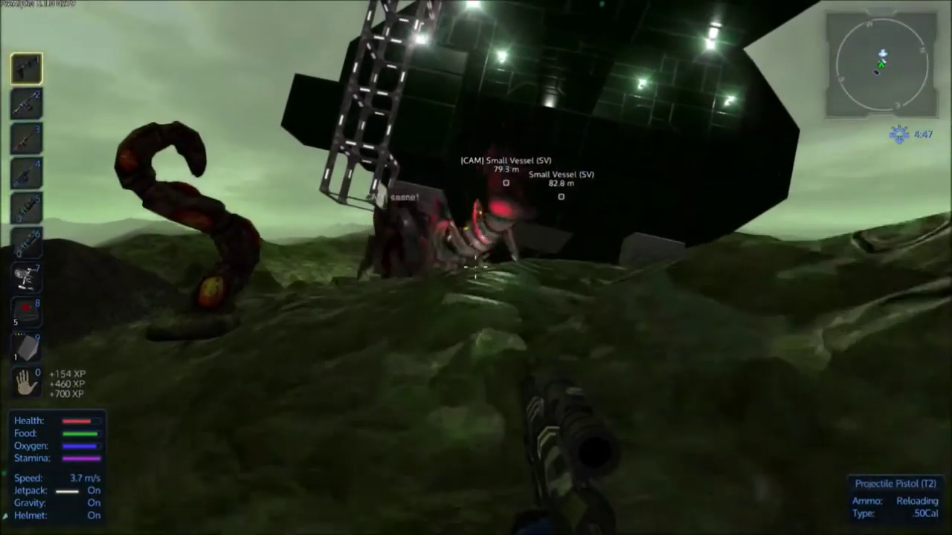
key(w)
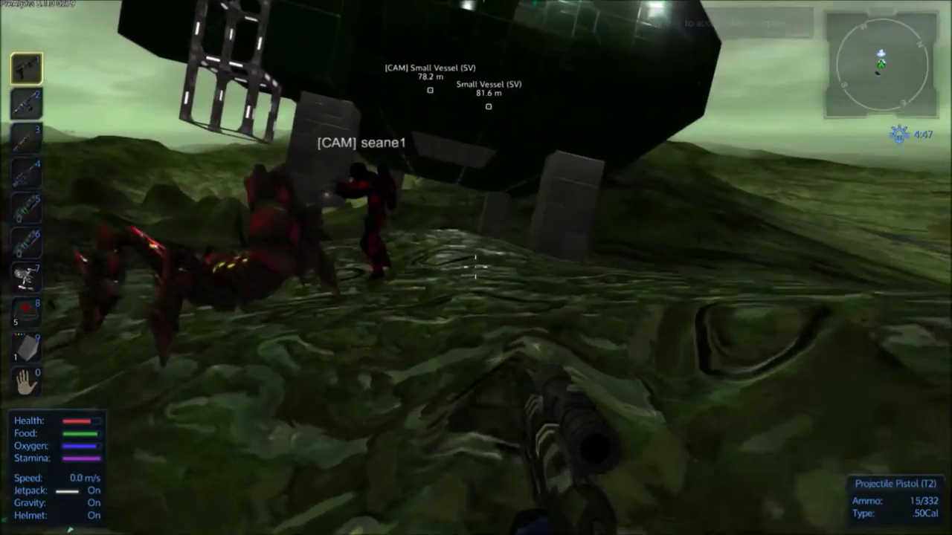
key(w)
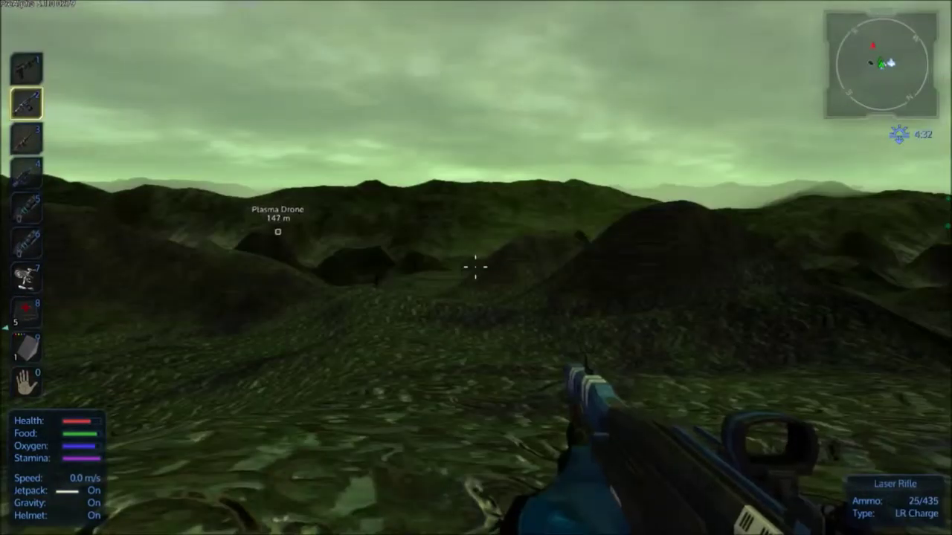
Step: Shoot down the distant Plasma Drone through the laser rifle scope, then walk onward
key(w)
right_click(476, 268)
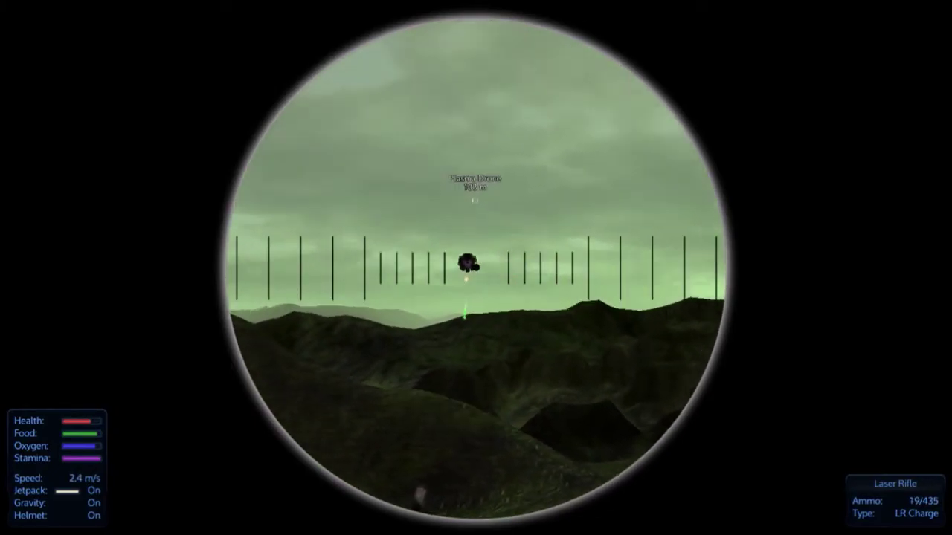
right_click(476, 268)
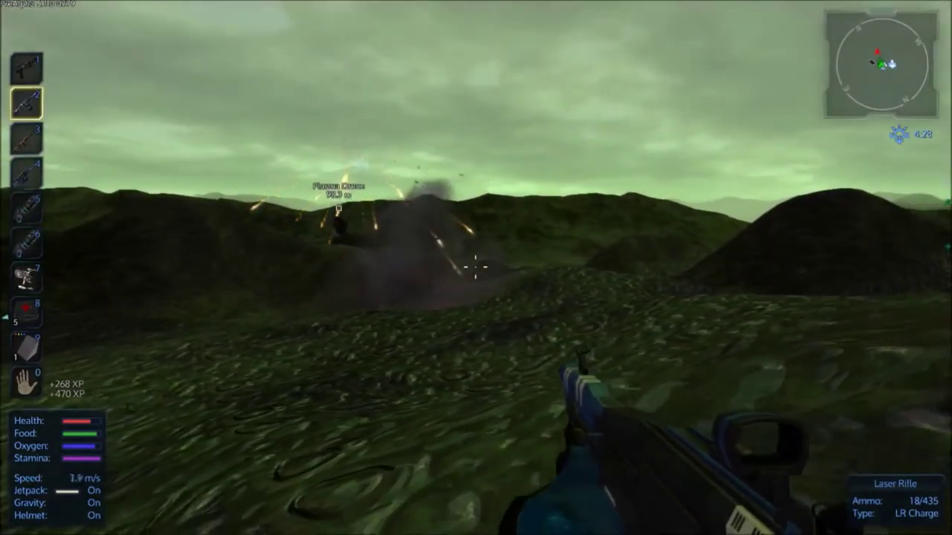
key(w)
key(w)
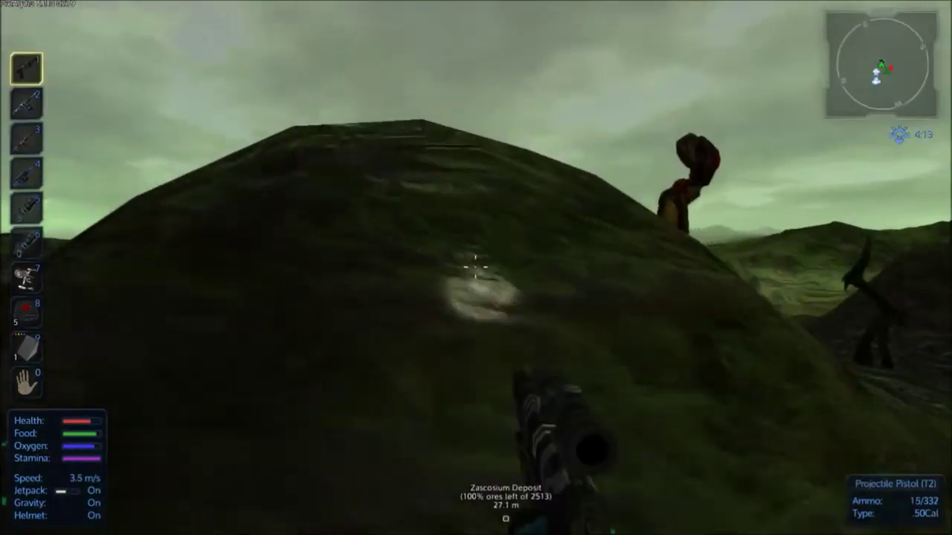
Step: Walk past the Zascosium Deposit and up the hillside toward the alien bugs
key(w)
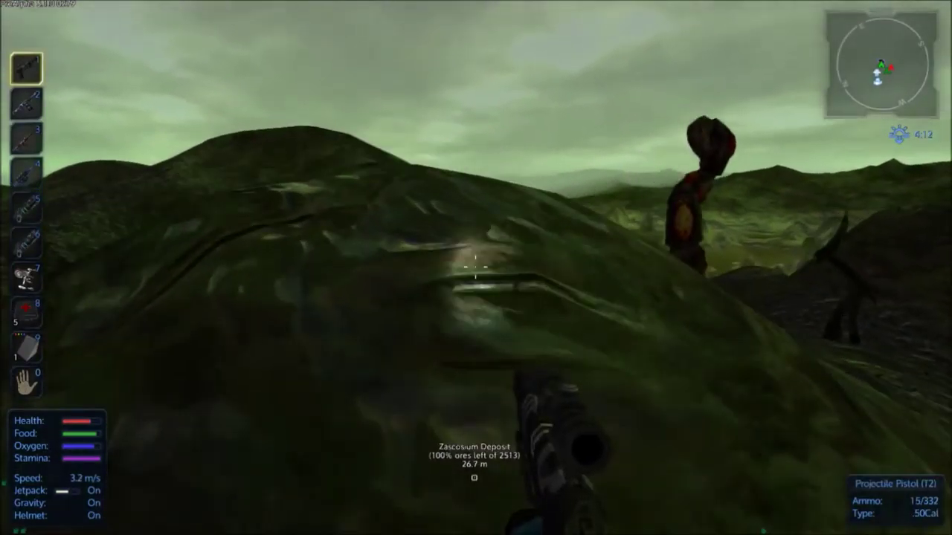
key(w)
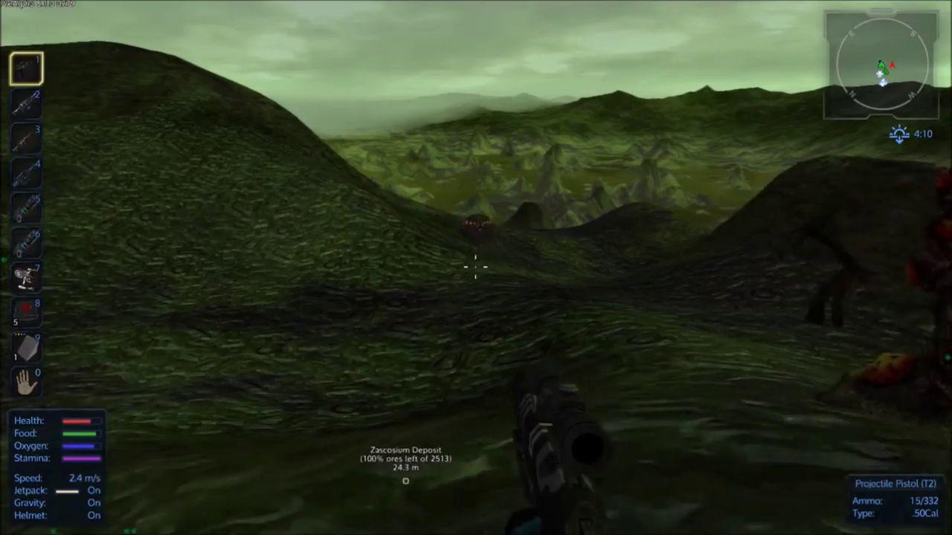
key(w)
key(w)
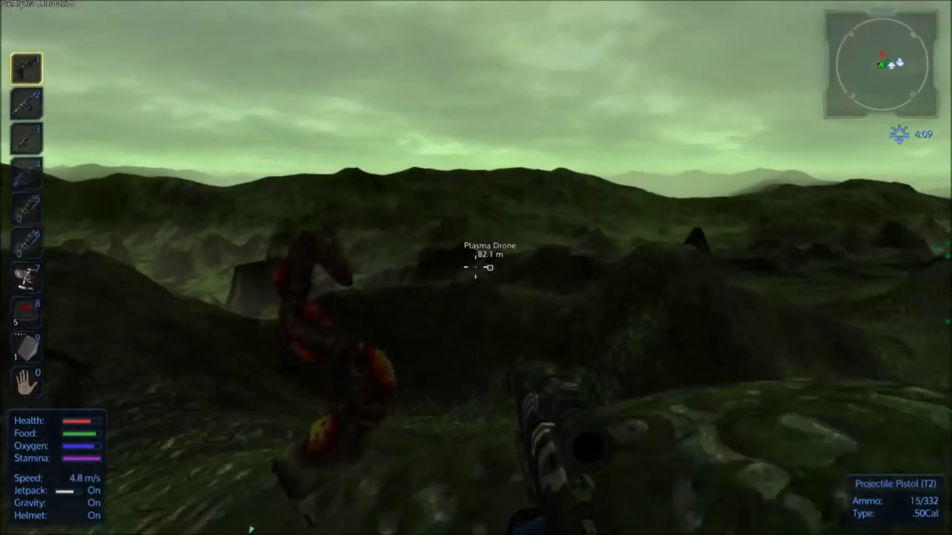
key(w)
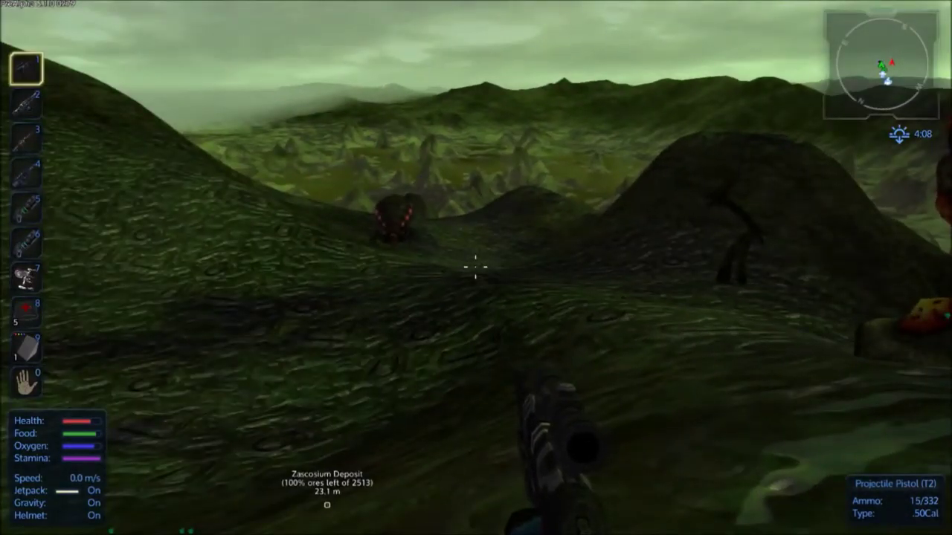
key(w)
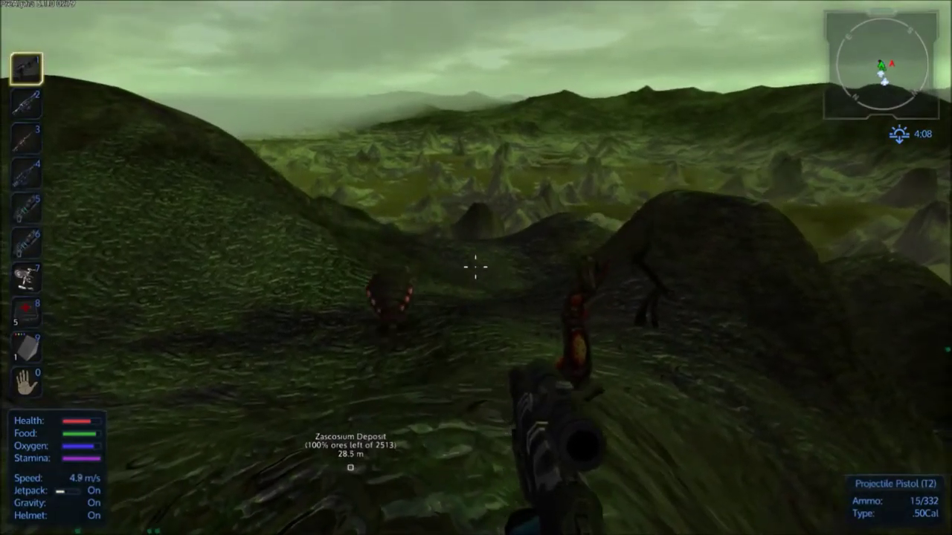
key(w)
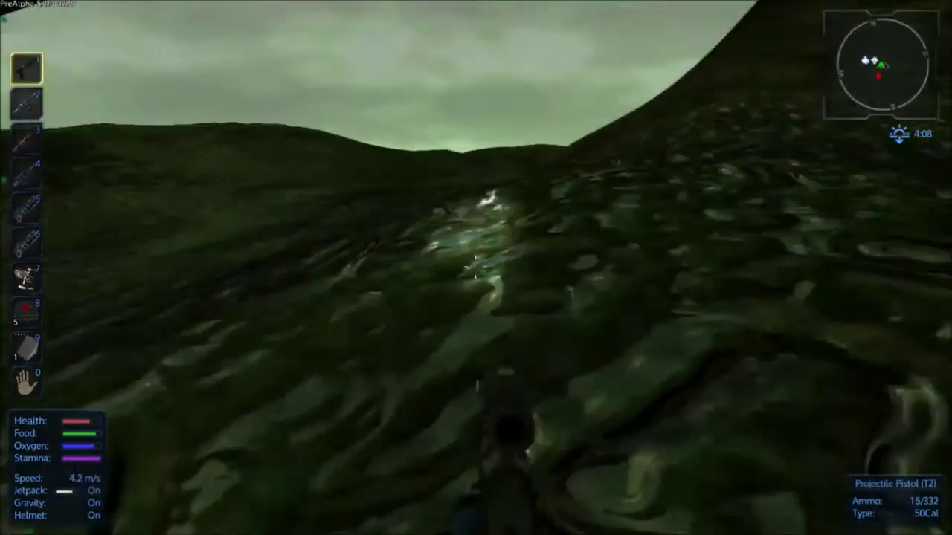
key(w)
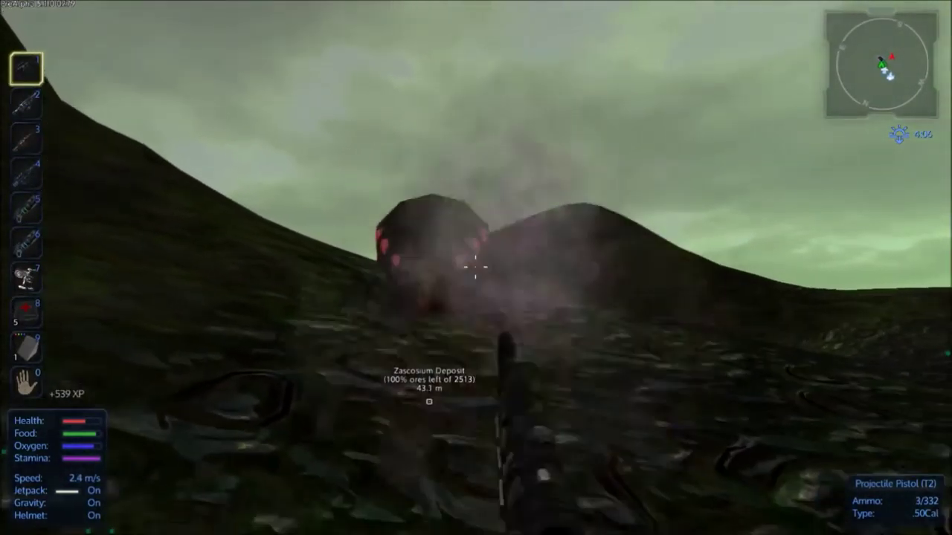
Step: Shoot the alien bug, reload the pistol, and move onto its carcass
click(476, 268)
click(476, 268)
click(476, 267)
key(r)
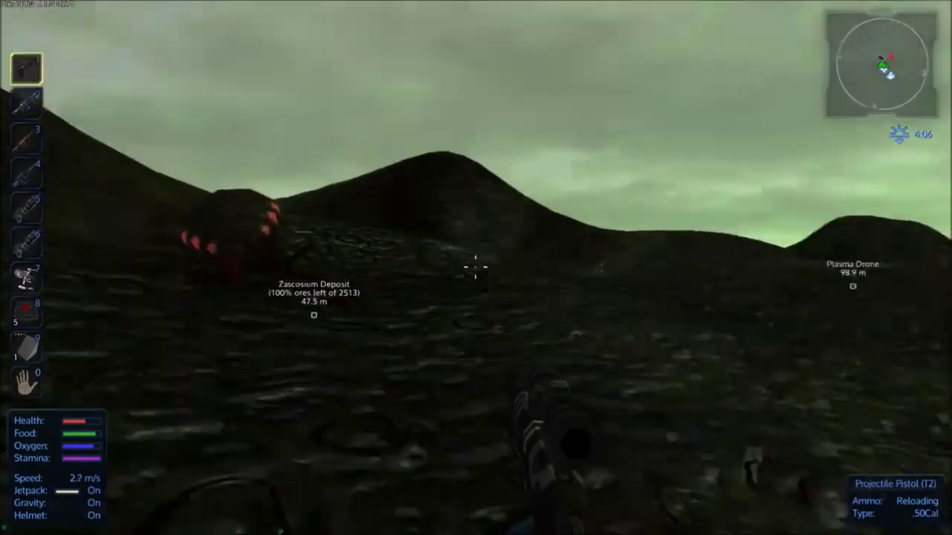
key(w)
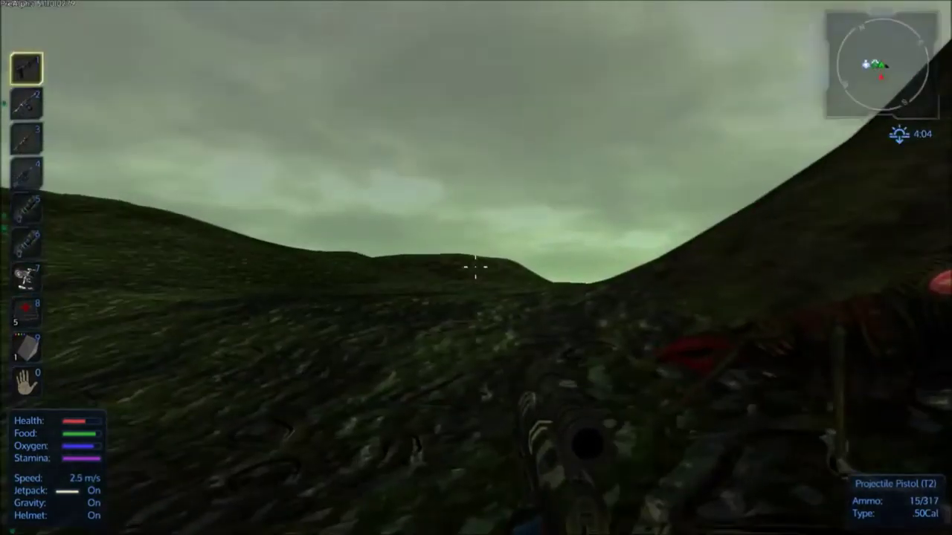
key(w)
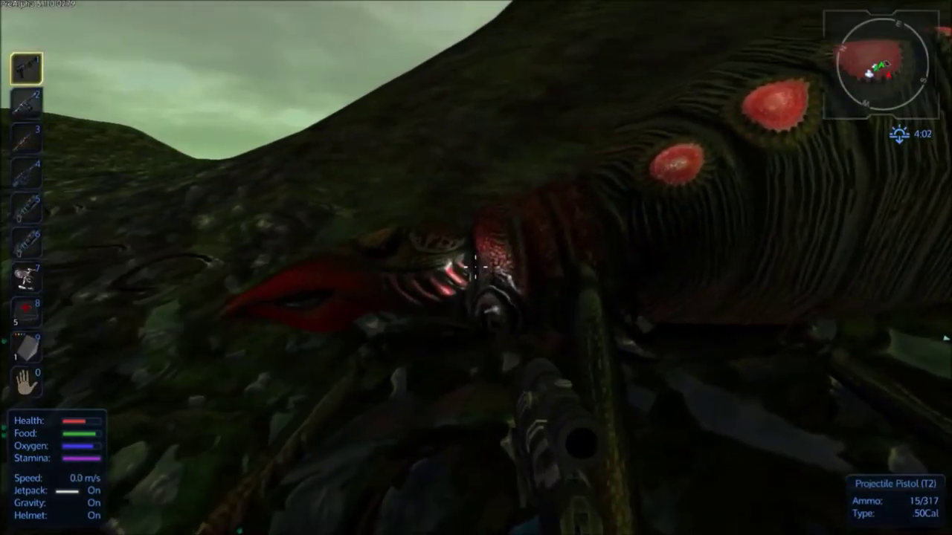
key(w)
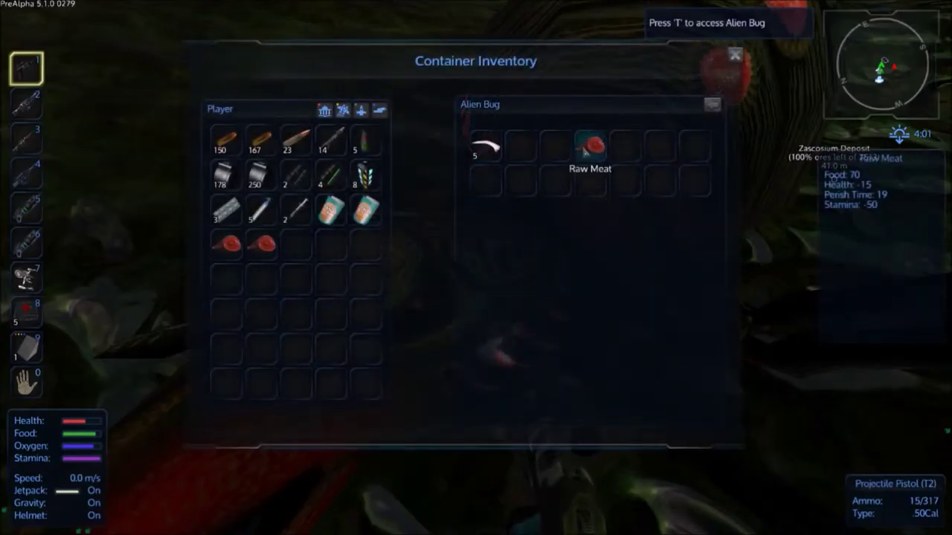
Step: Close the bug's Raw Meat container and walk across the hills toward the Capital Vessel
key(Escape)
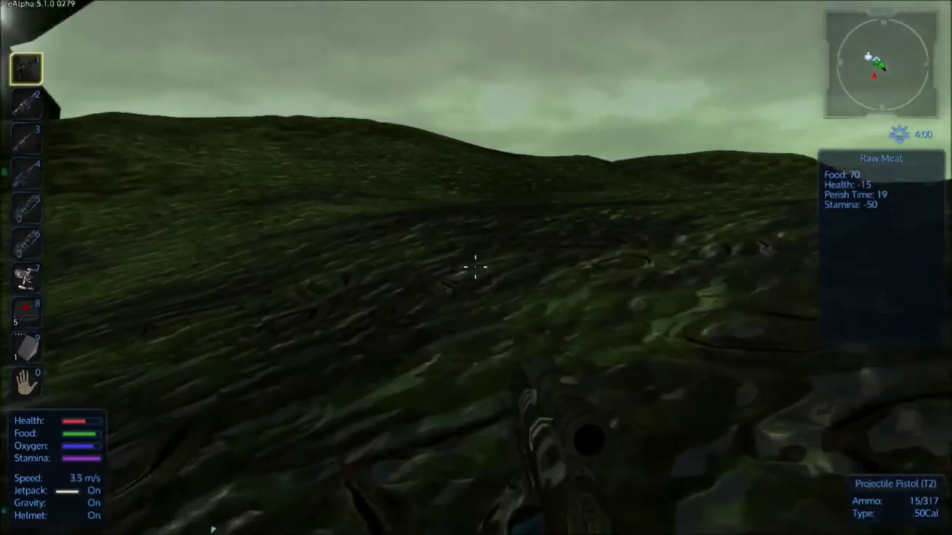
key(w)
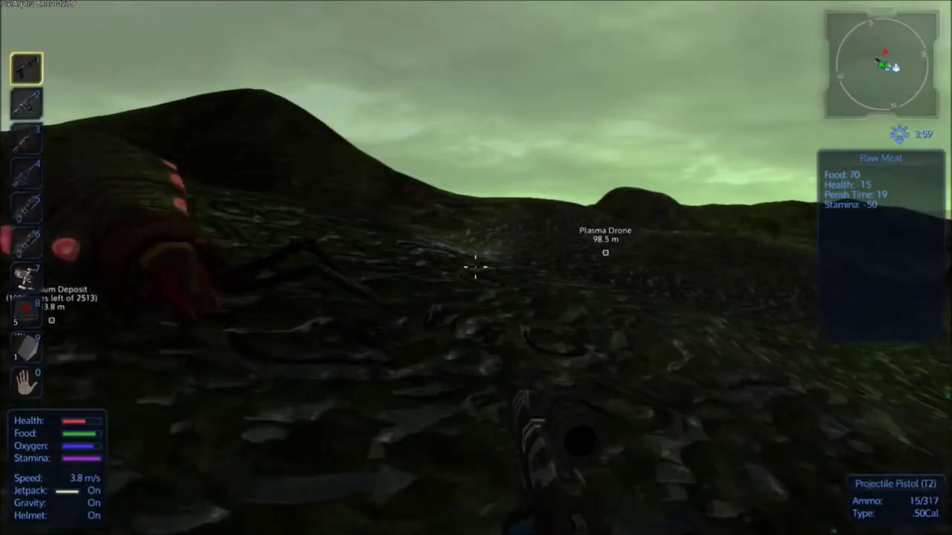
key(w)
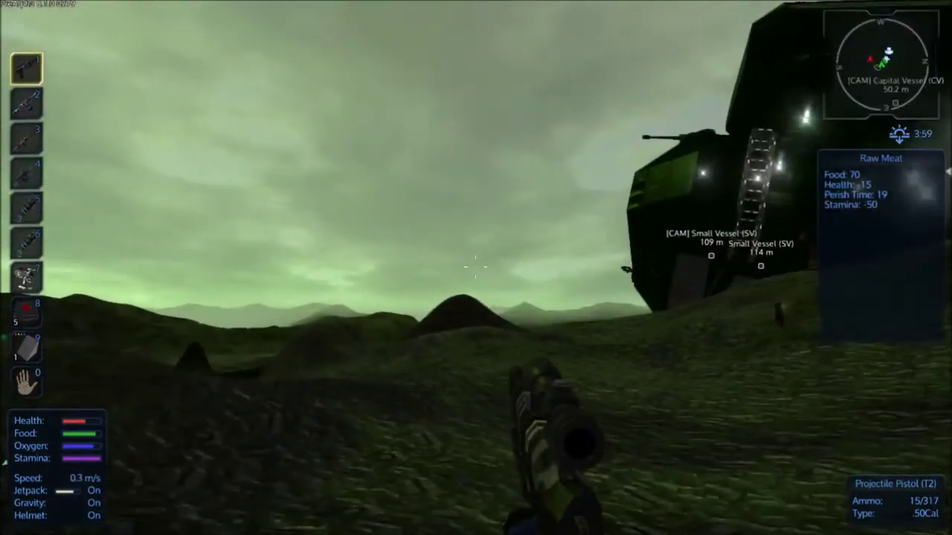
Step: Walk away from the vessels across the hills to the Zascosium Deposit hill
key(w)
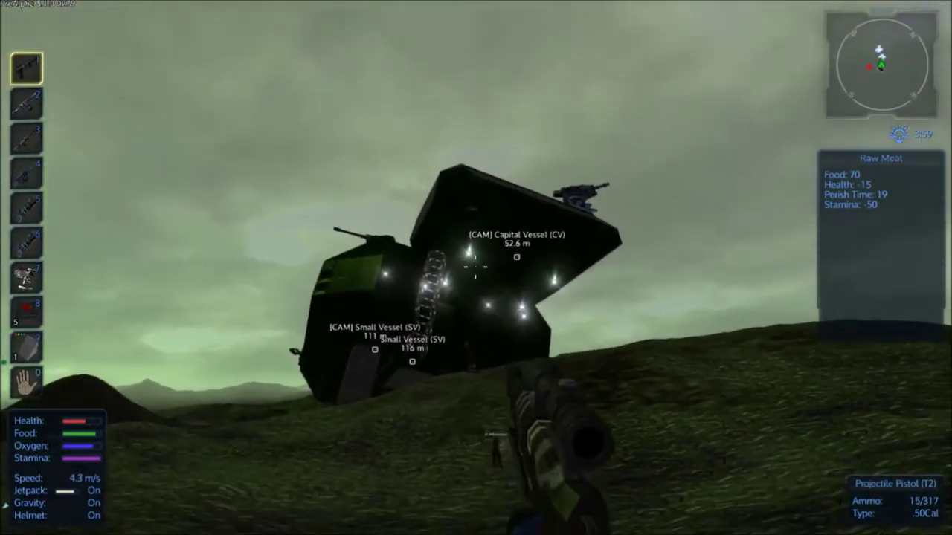
key(w)
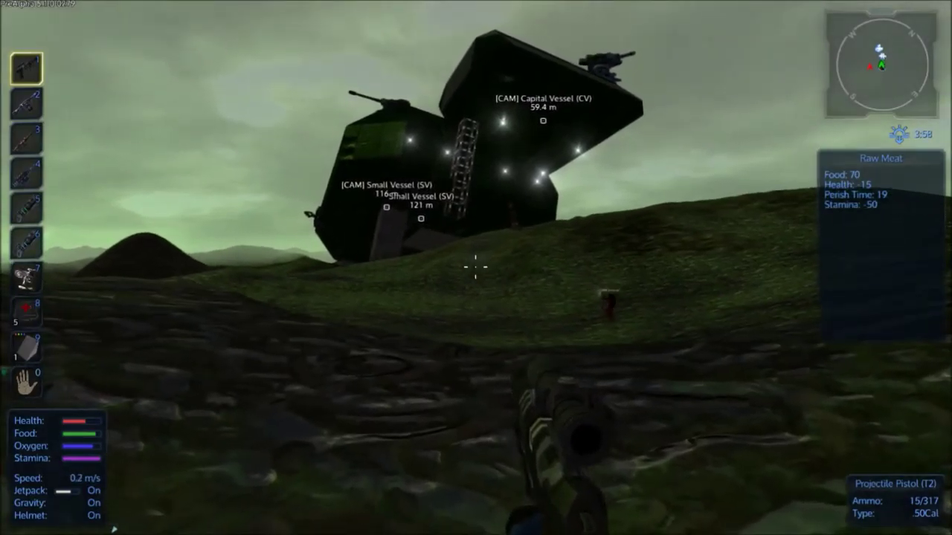
key(w)
key(w)
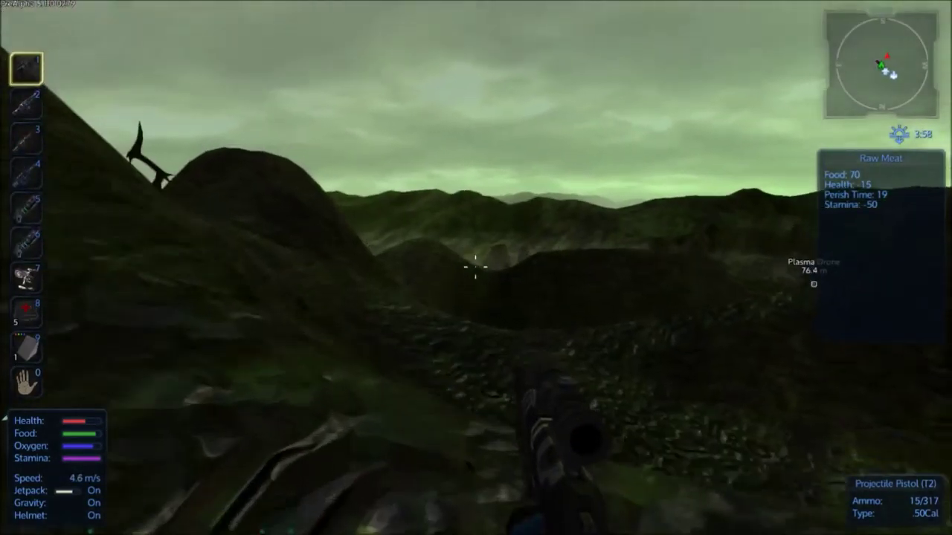
key(w)
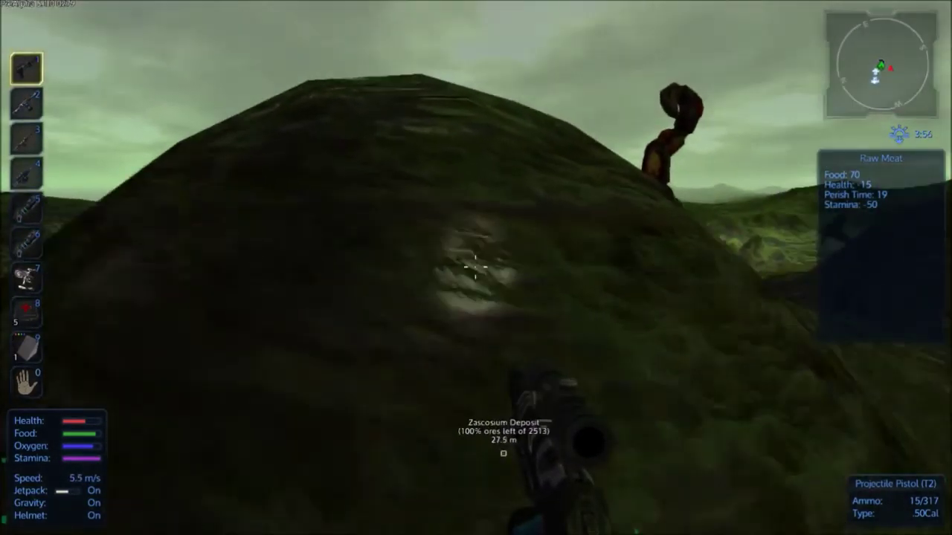
key(w)
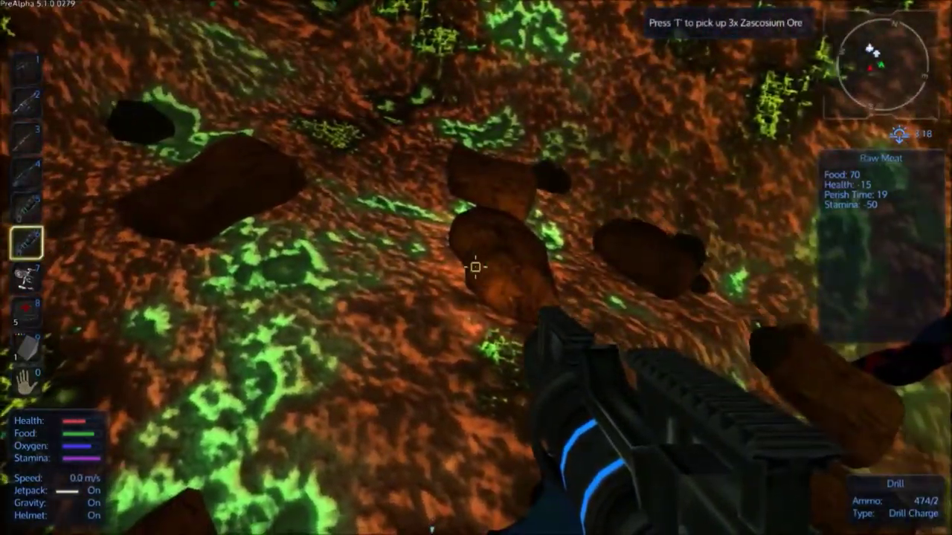
Step: Pick up two Zascosium Ore chunks, then switch to the pistol and fire a round
key(t)
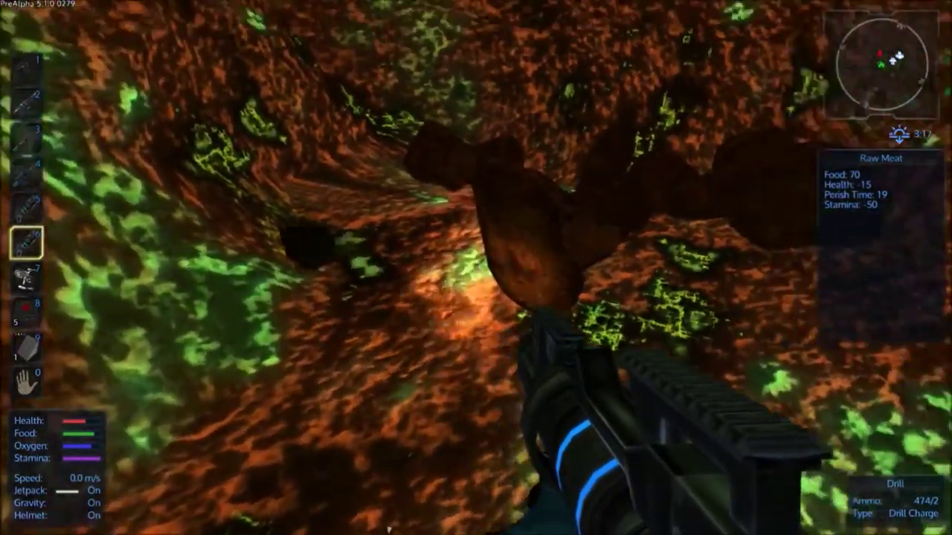
key(t)
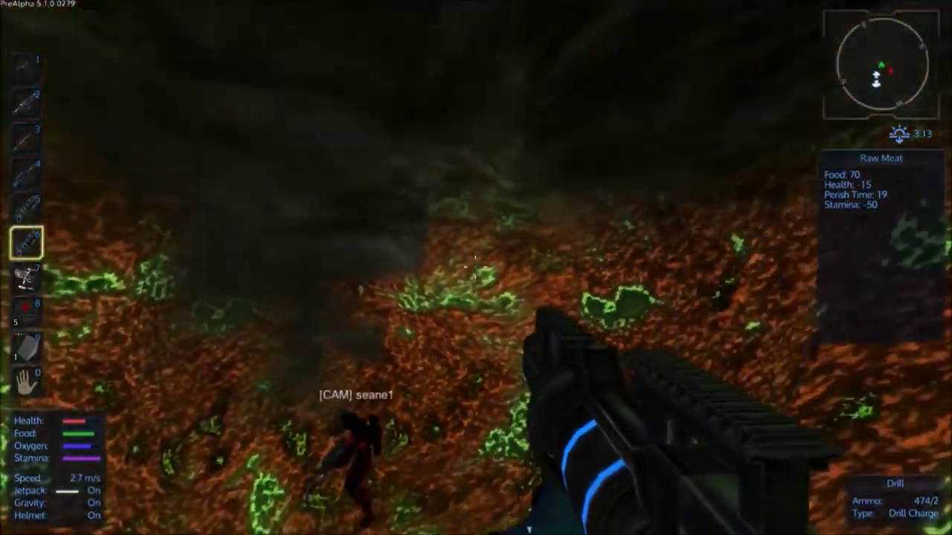
key(1)
click(476, 268)
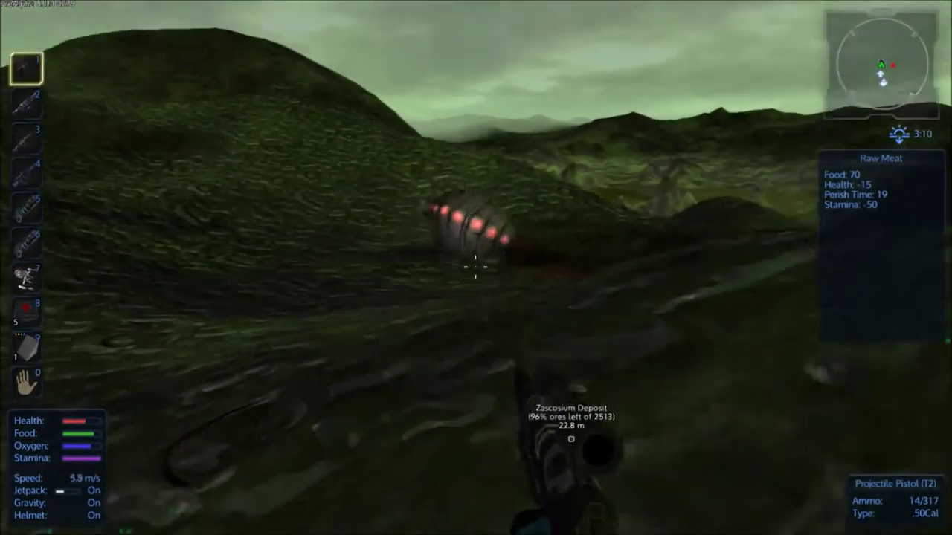
Step: Shoot the hillside alien bug with the pistol, reloading once mid-fight
click(476, 267)
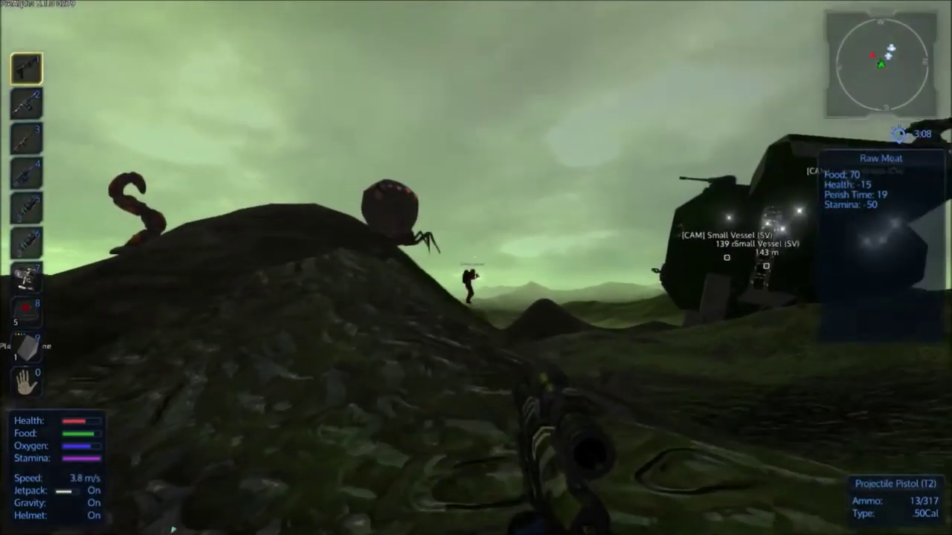
click(476, 268)
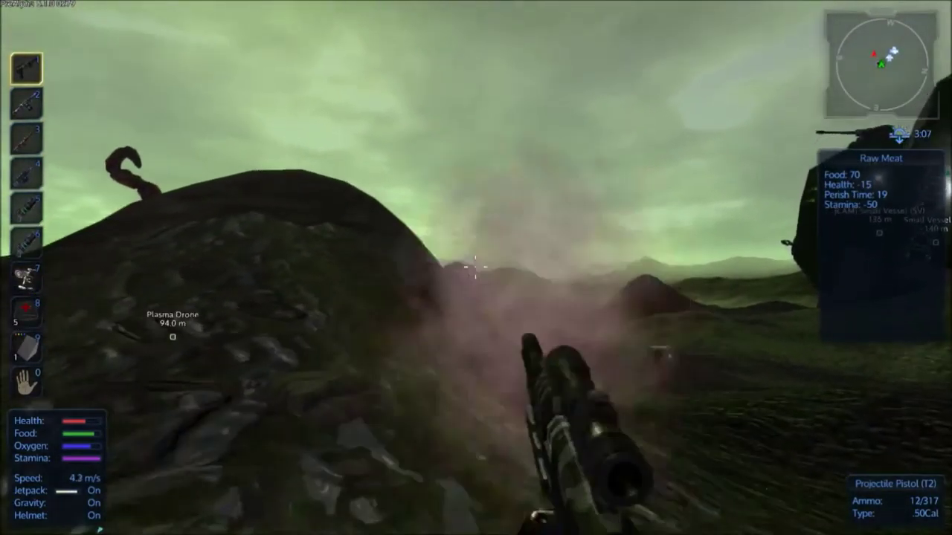
click(476, 267)
click(476, 268)
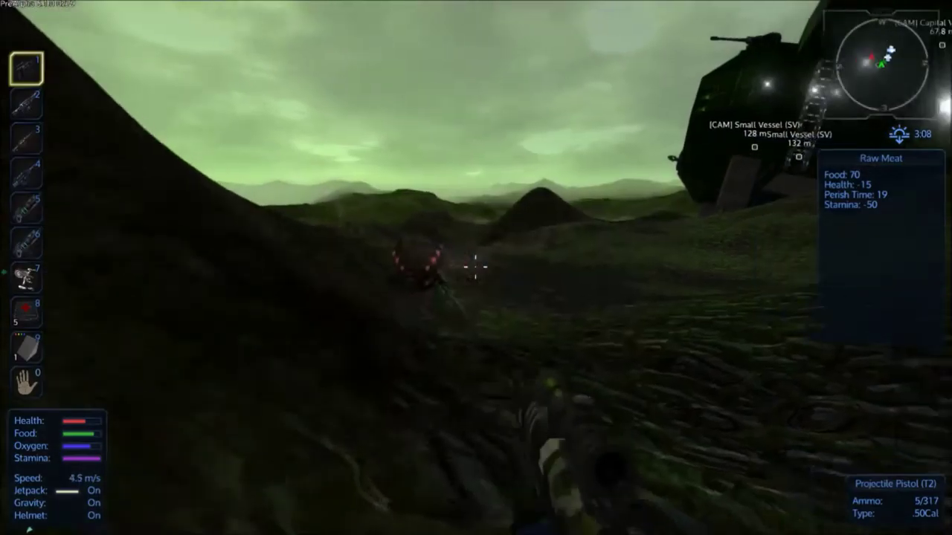
click(476, 268)
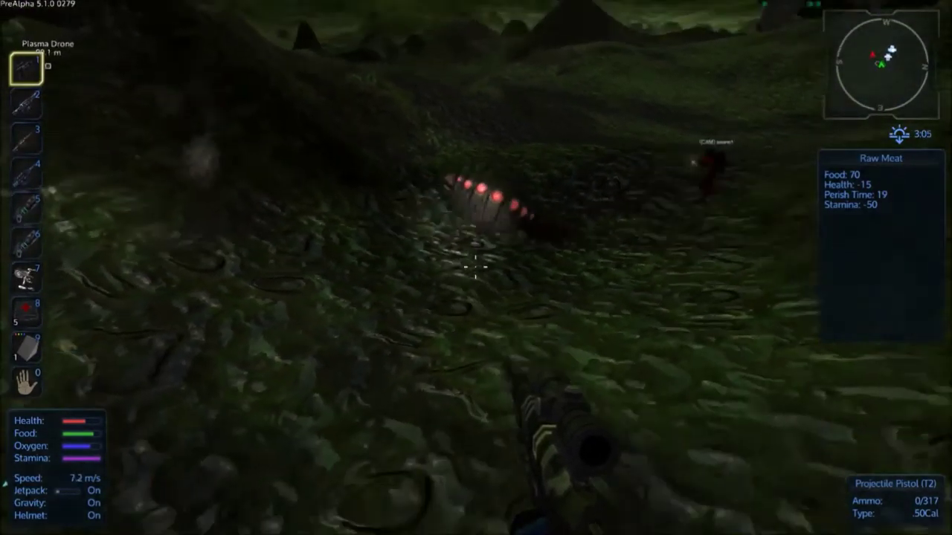
key(r)
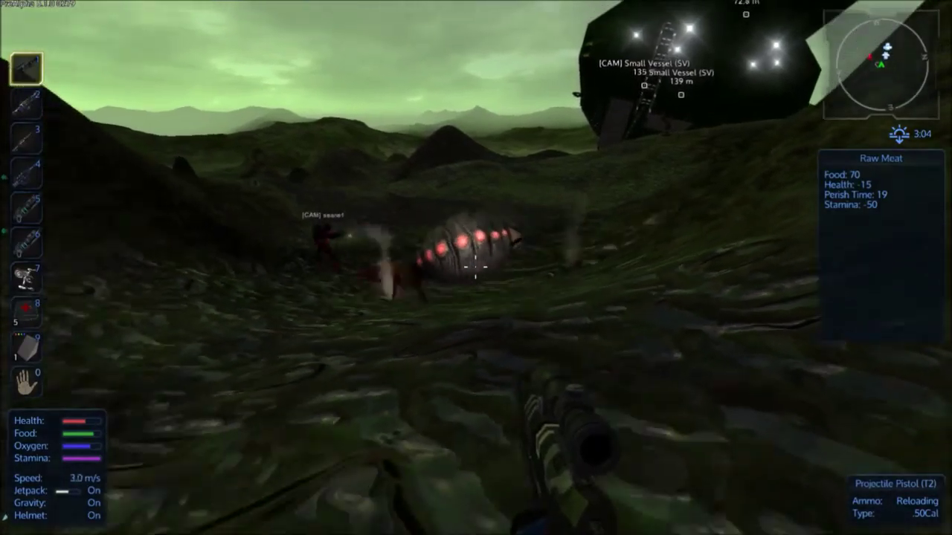
click(476, 268)
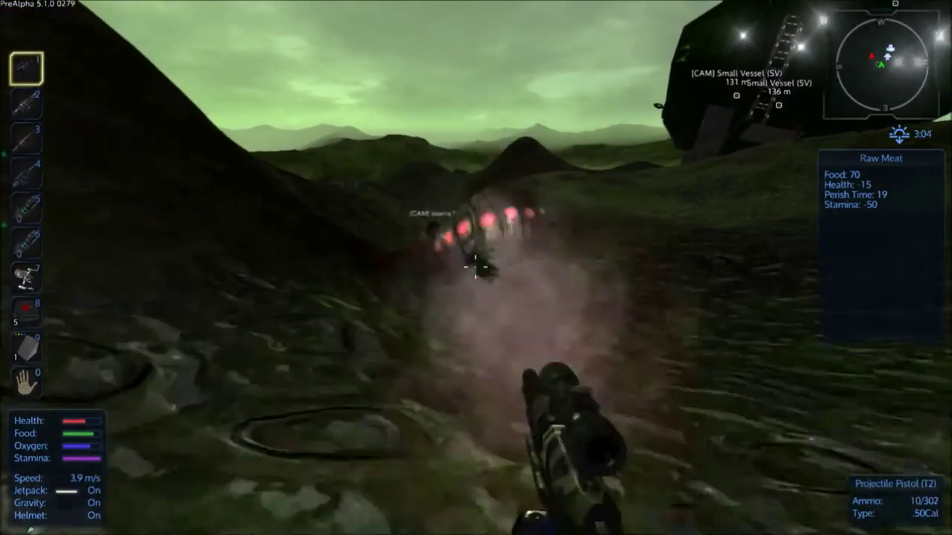
click(476, 268)
click(476, 268)
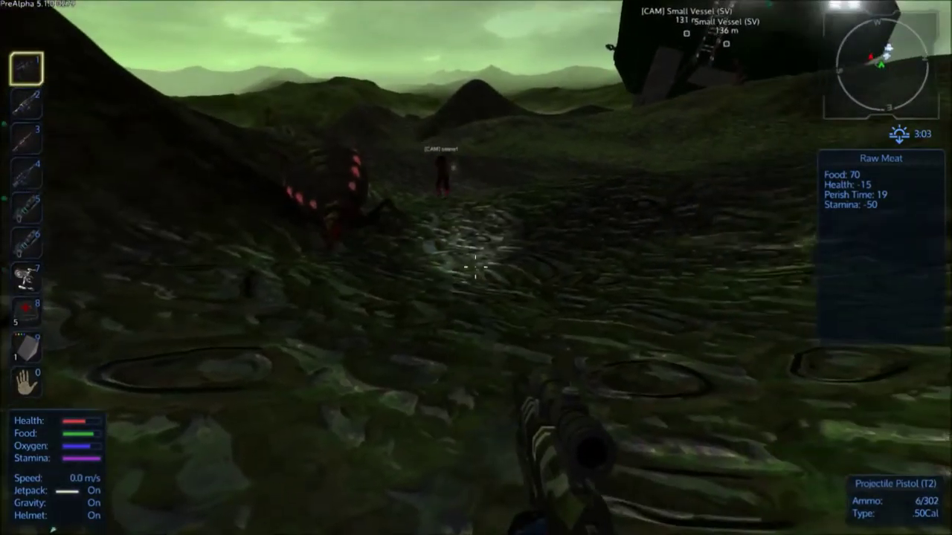
Step: Reload, walk up to the dead bug, and close its raw meat loot window
key(r)
key(w)
key(w)
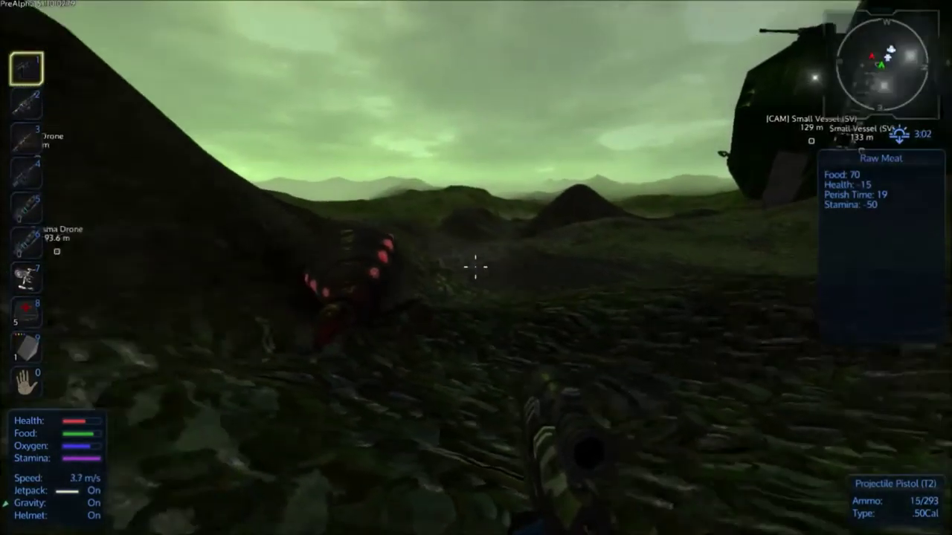
key(w)
key(w)
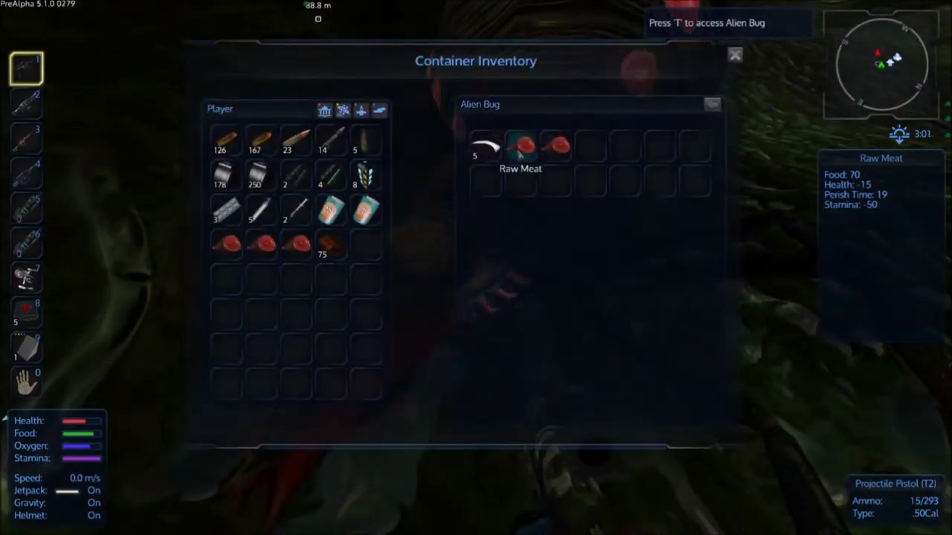
key(Escape)
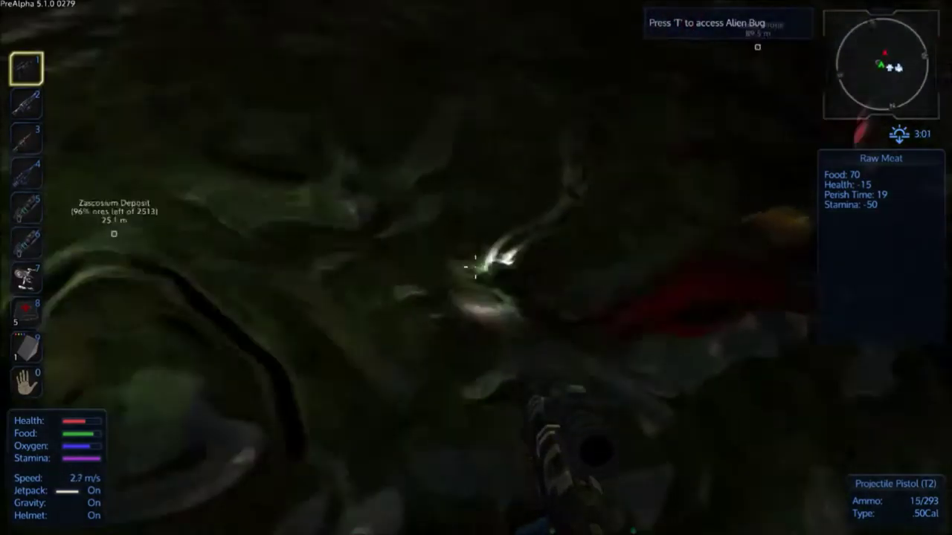
Step: Walk over the hill beside another player until standing under the Capital Vessel's hull
key(w)
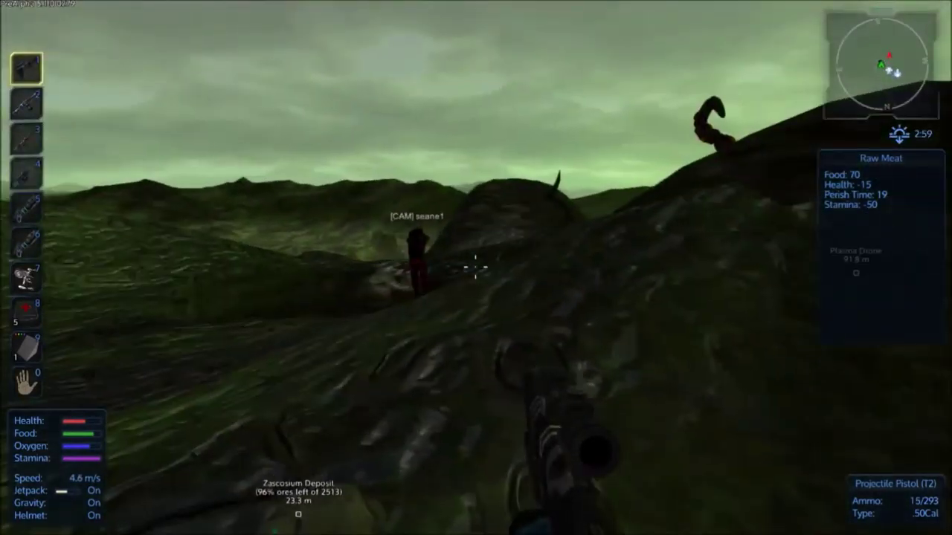
key(w)
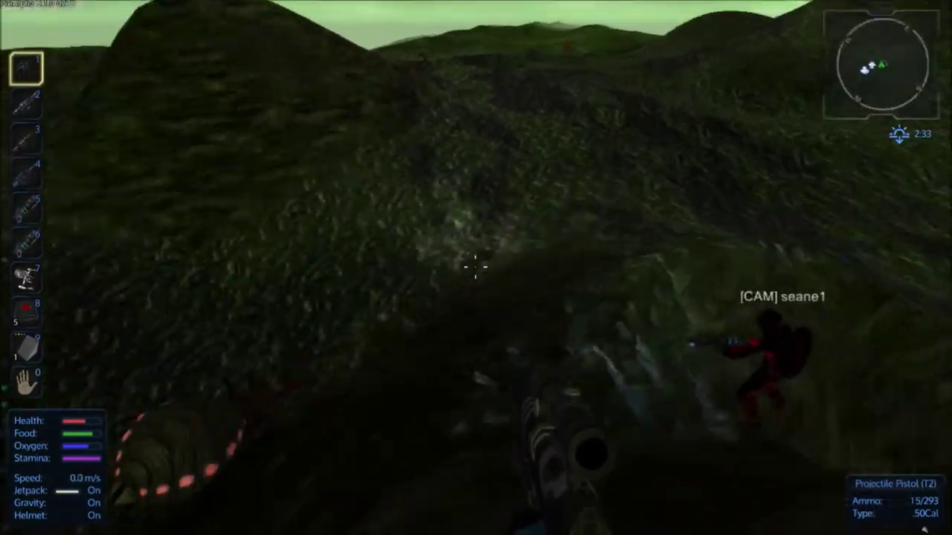
key(w)
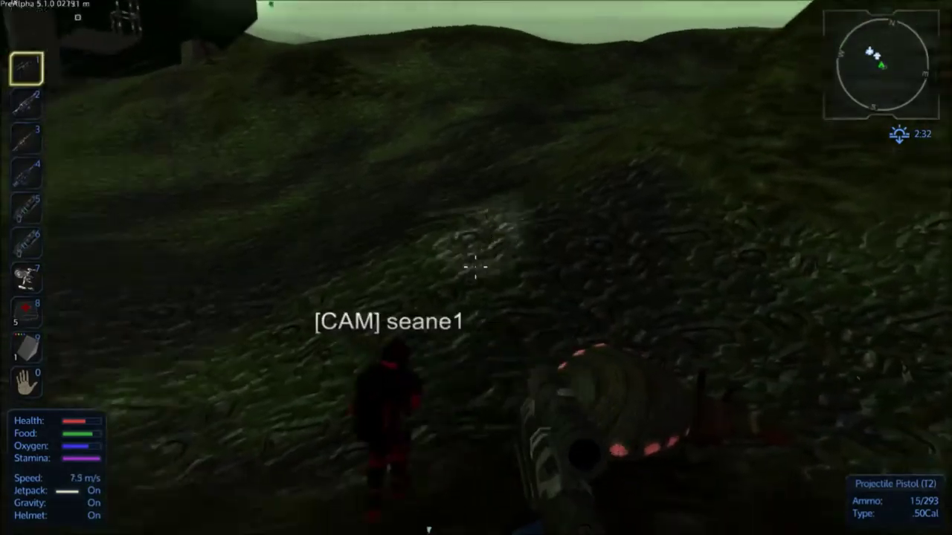
key(w)
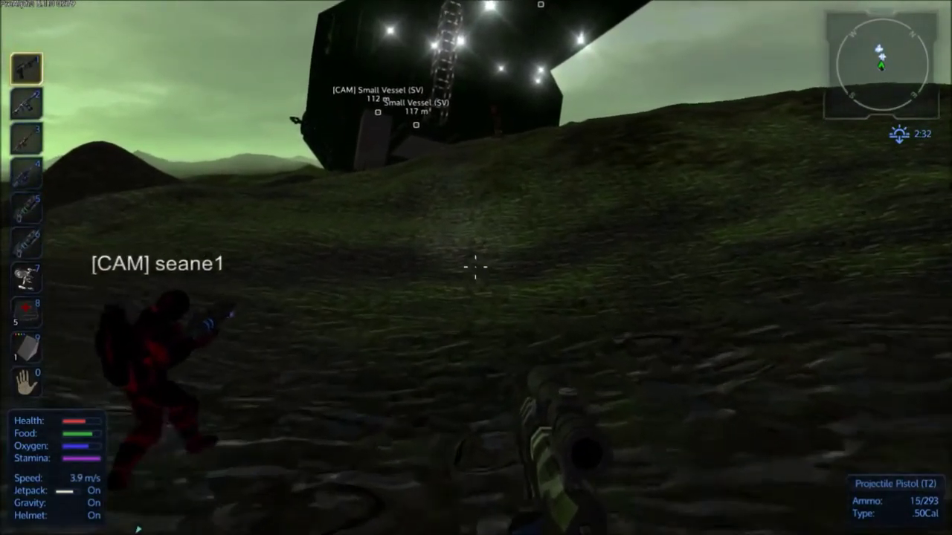
key(w)
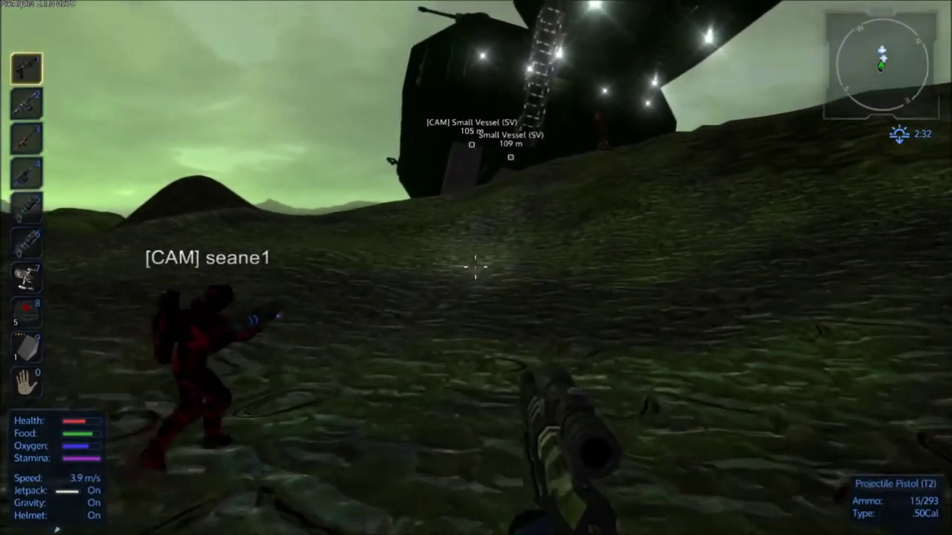
key(w)
key(w)
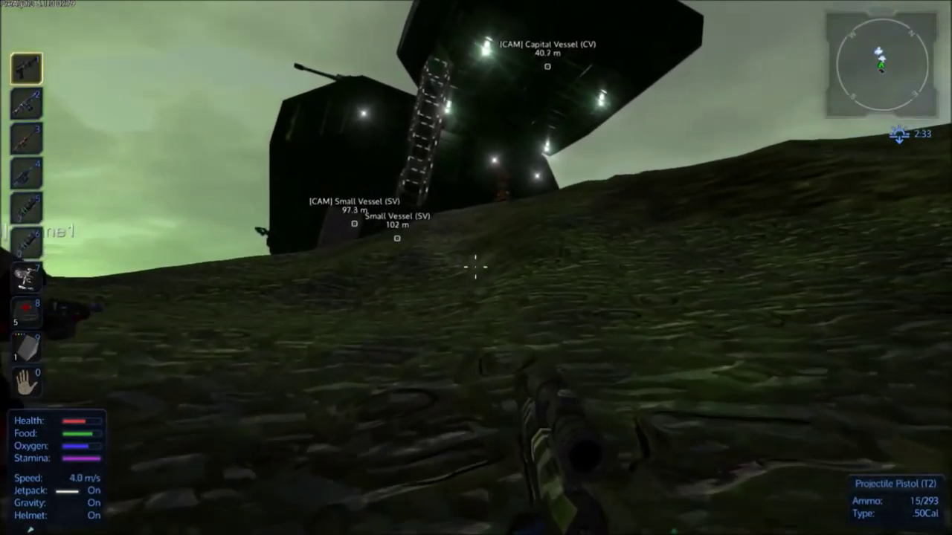
key(w)
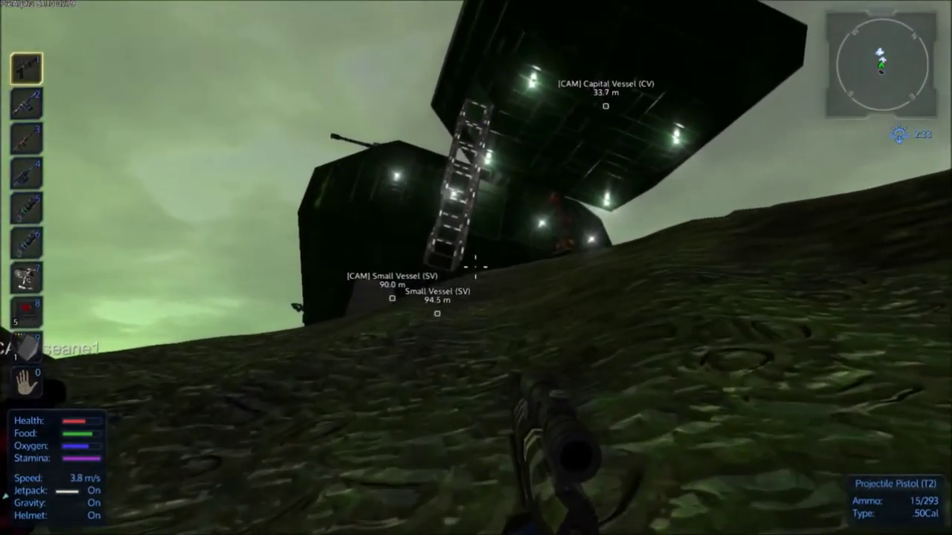
key(w)
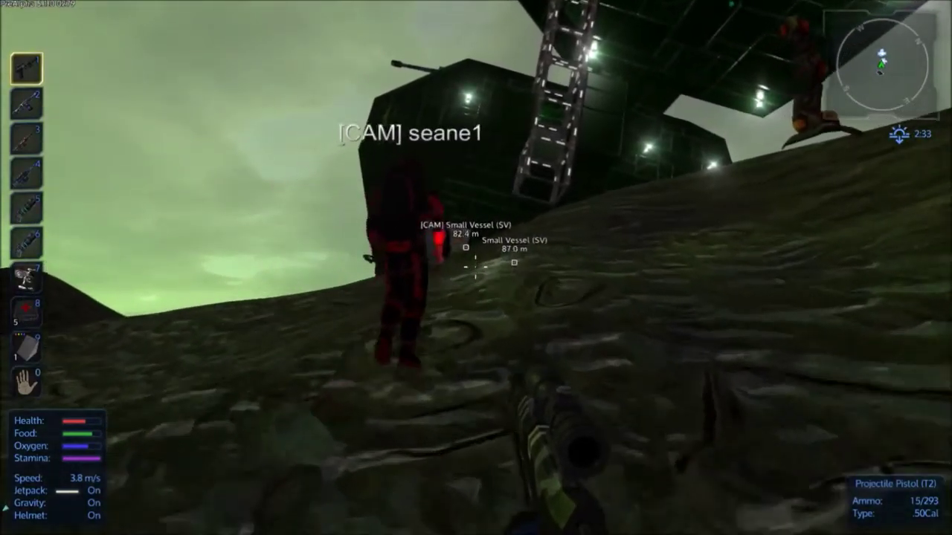
key(w)
key(w)
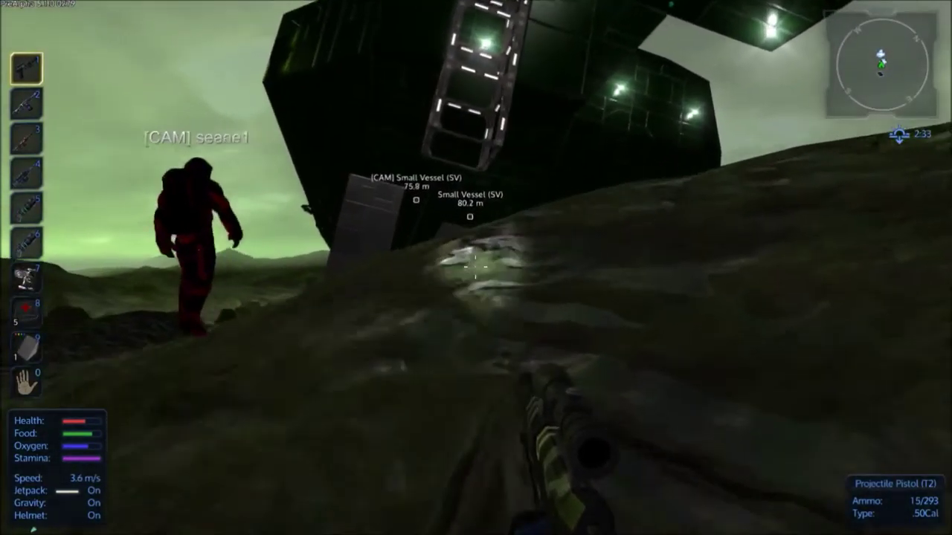
key(w)
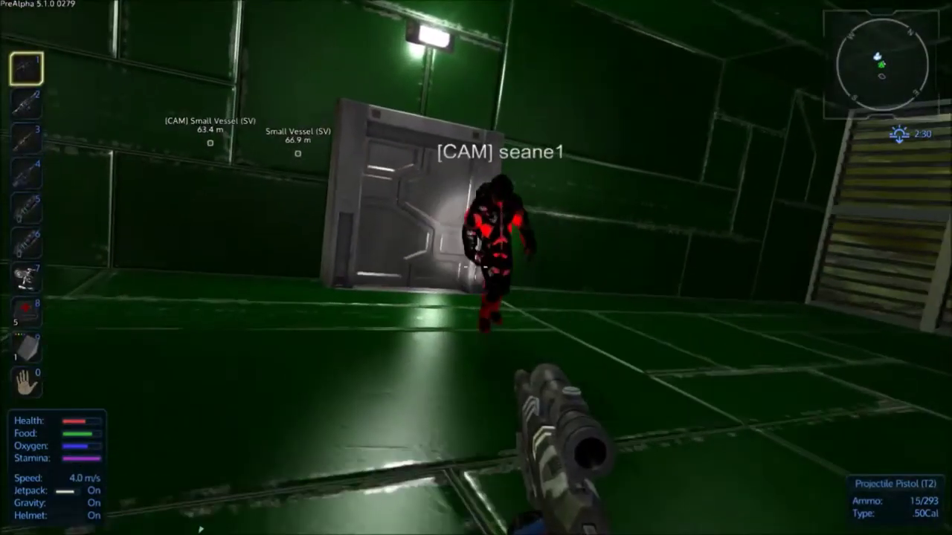
Step: Walk through the interior to the cockpit and take control of the capital vessel
key(w)
key(f)
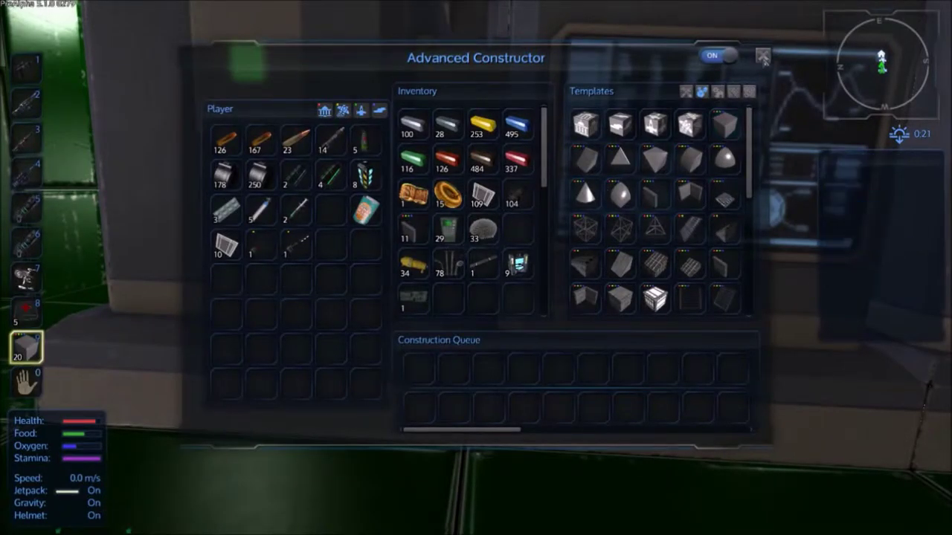
Step: Close the Advanced Constructor window
click(764, 58)
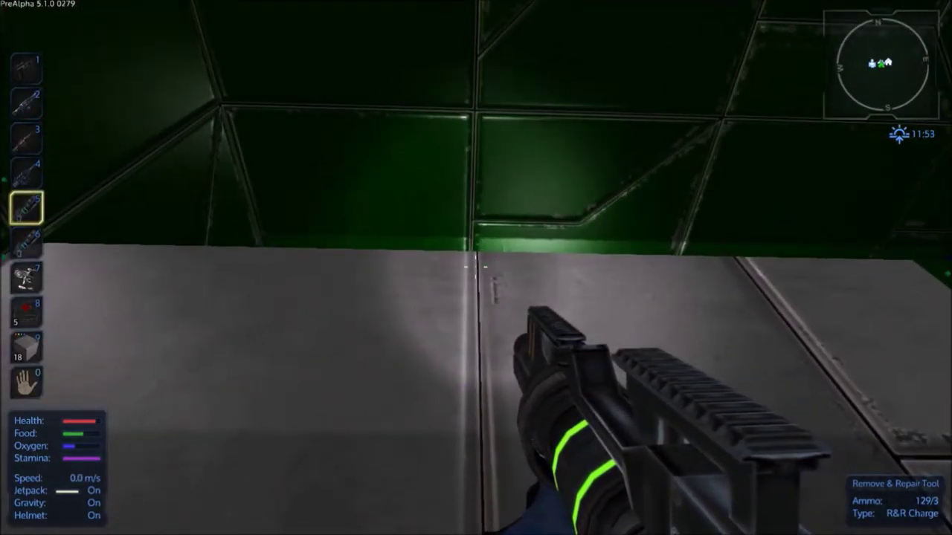
Step: Rearrange the inventory, then equip the building block in hotbar slot 9
key(Tab)
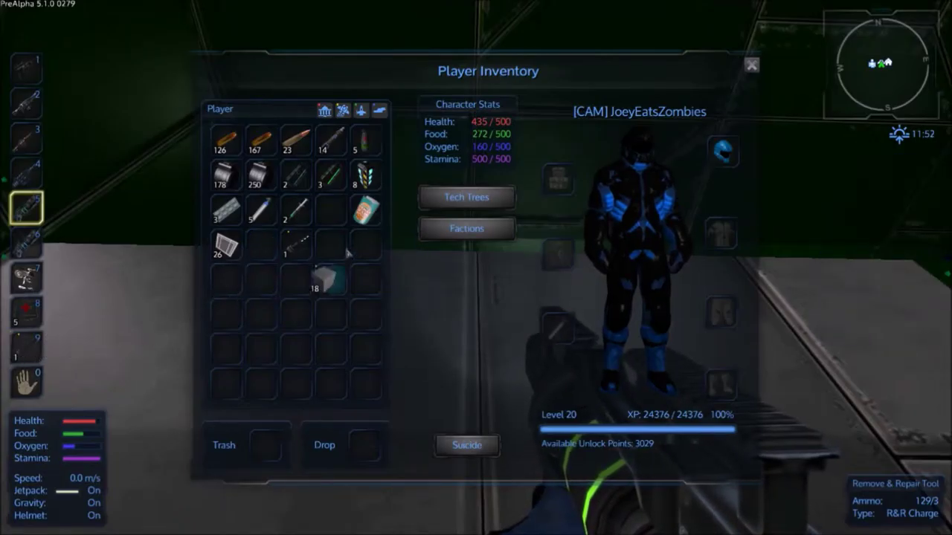
click(751, 66)
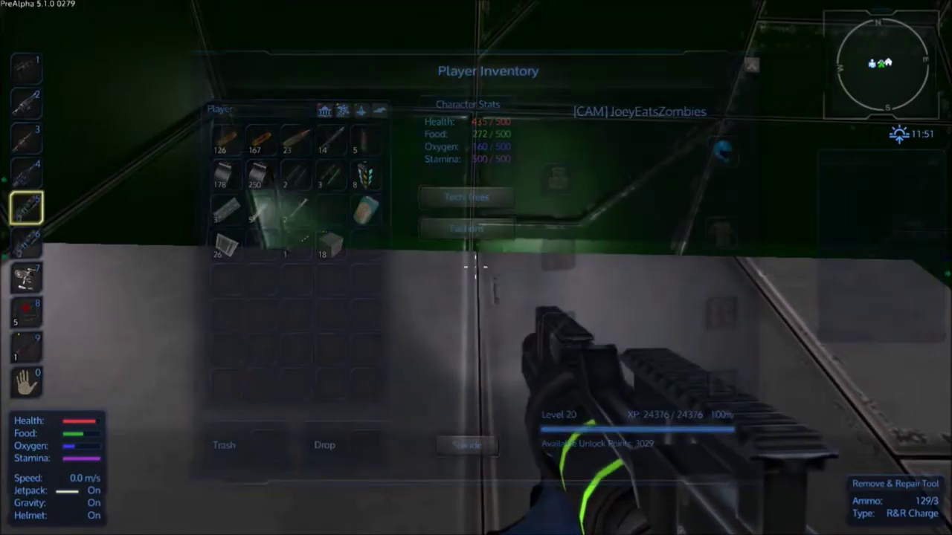
key(9)
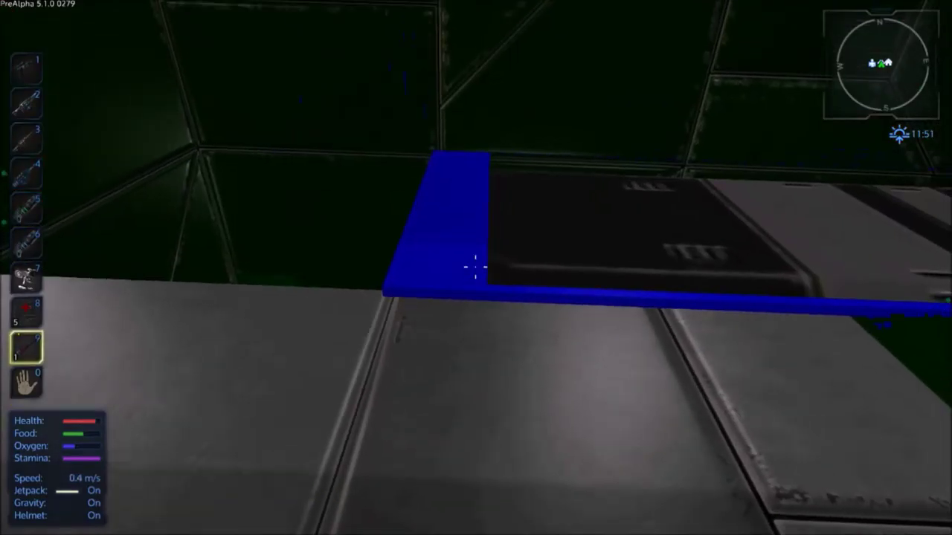